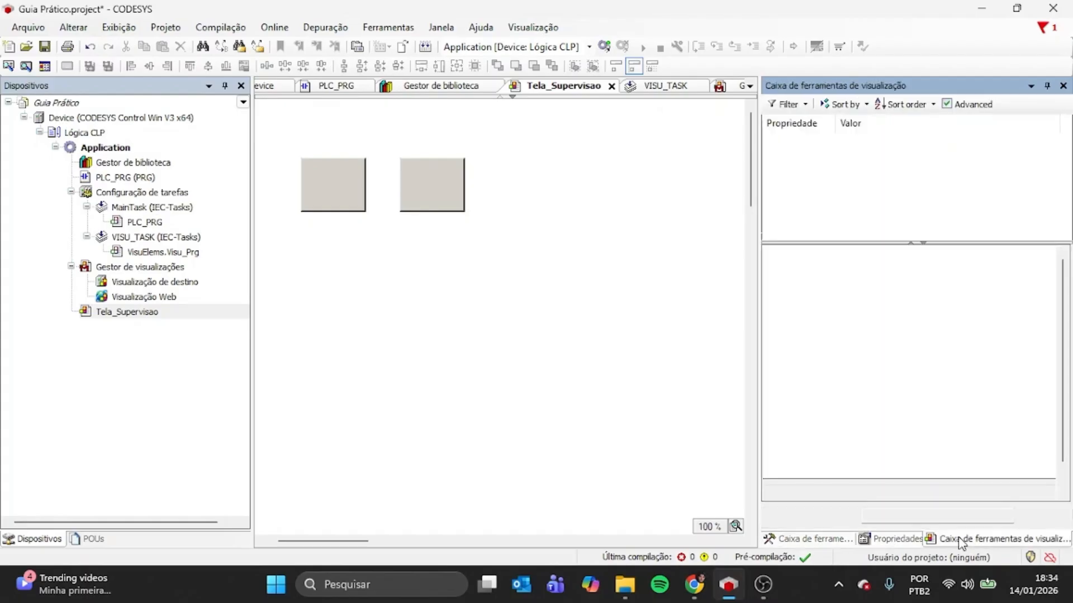
{"action": "scroll", "coordinate": [948, 302], "scroll_direction": "down", "scroll_amount": 1}
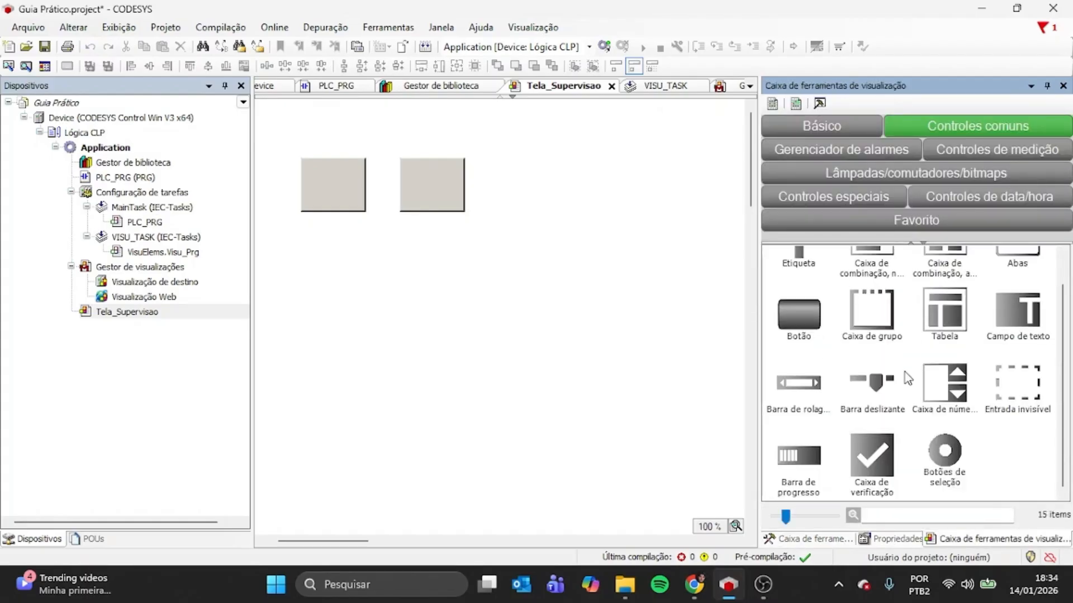
{"action": "scroll", "coordinate": [898, 388], "scroll_direction": "up", "scroll_amount": 1}
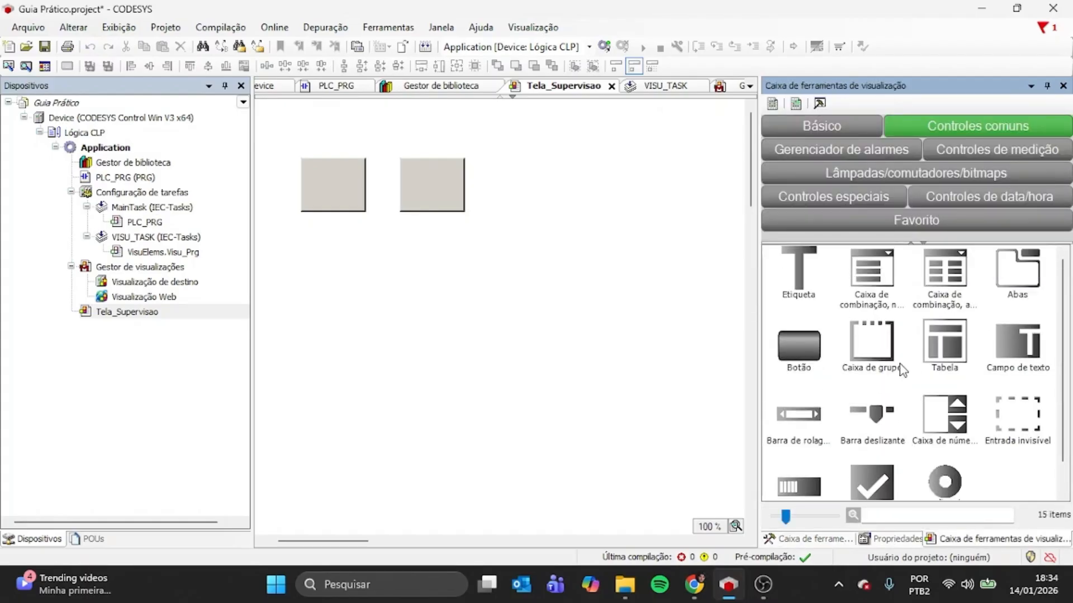
{"action": "left_click", "coordinate": [809, 135]}
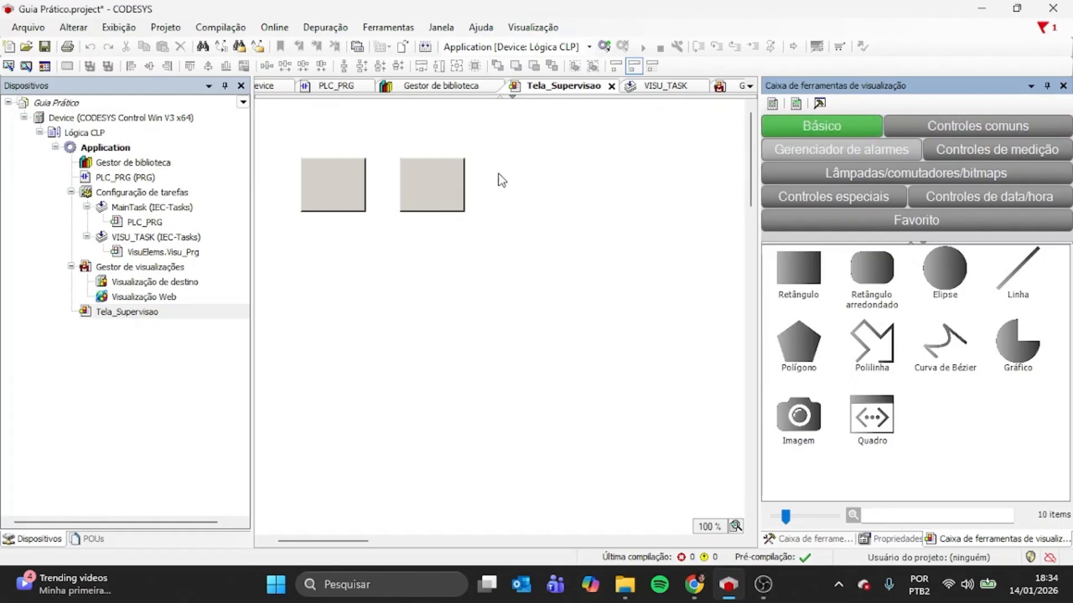
{"action": "left_click", "coordinate": [335, 184]}
{"action": "left_click", "coordinate": [432, 184]}
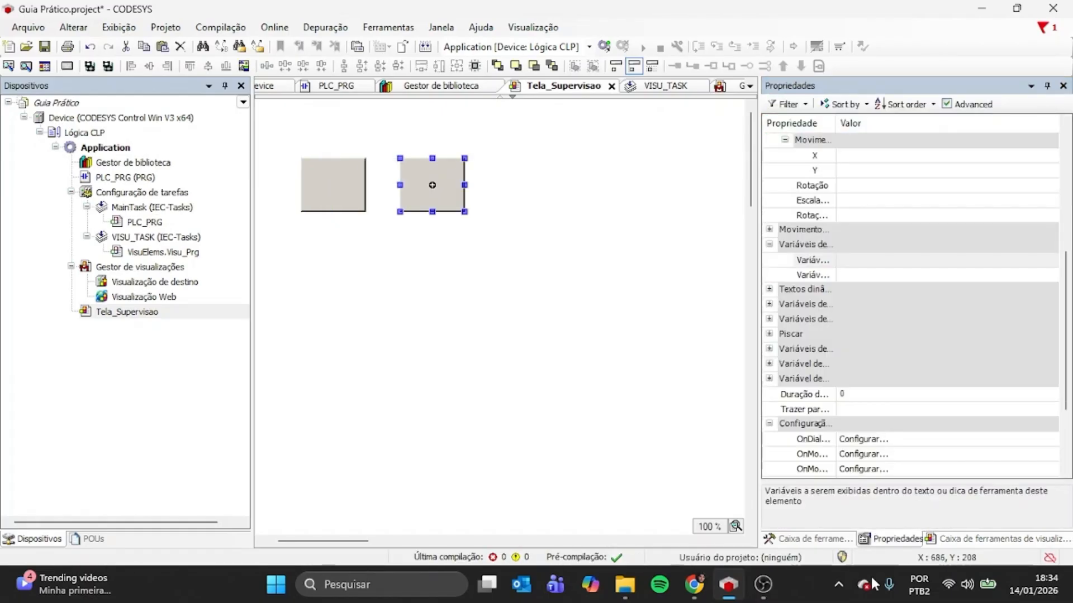
- Place a 70 × 70 Lâmpada element below and midway between the two buttons, at about X 198, Y 169
{"action": "left_click", "coordinate": [950, 540]}
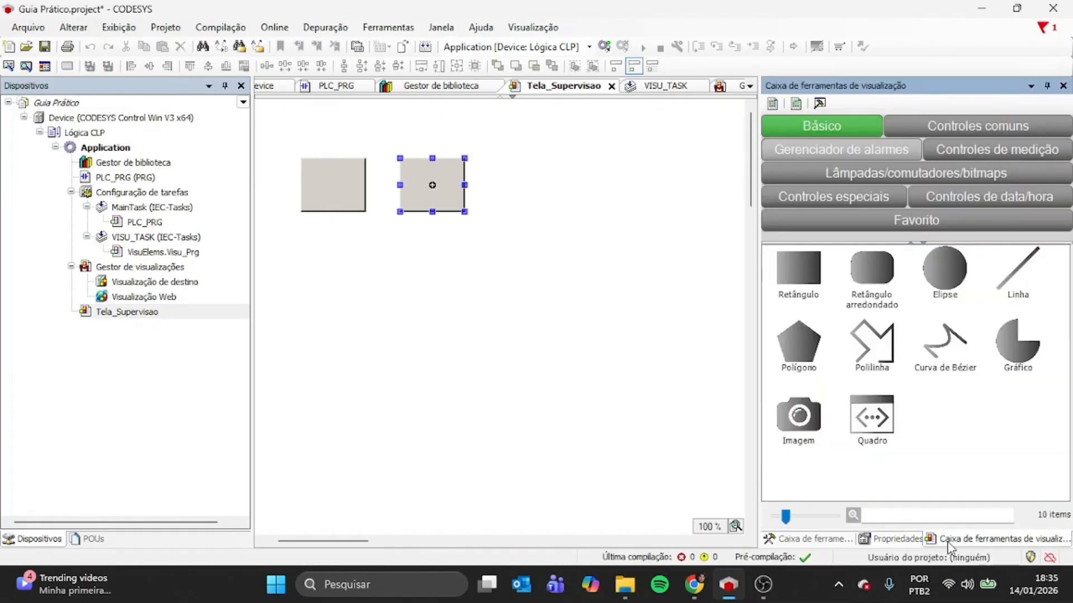
{"action": "left_click", "coordinate": [921, 130]}
{"action": "left_click", "coordinate": [887, 153]}
{"action": "left_click", "coordinate": [942, 150]}
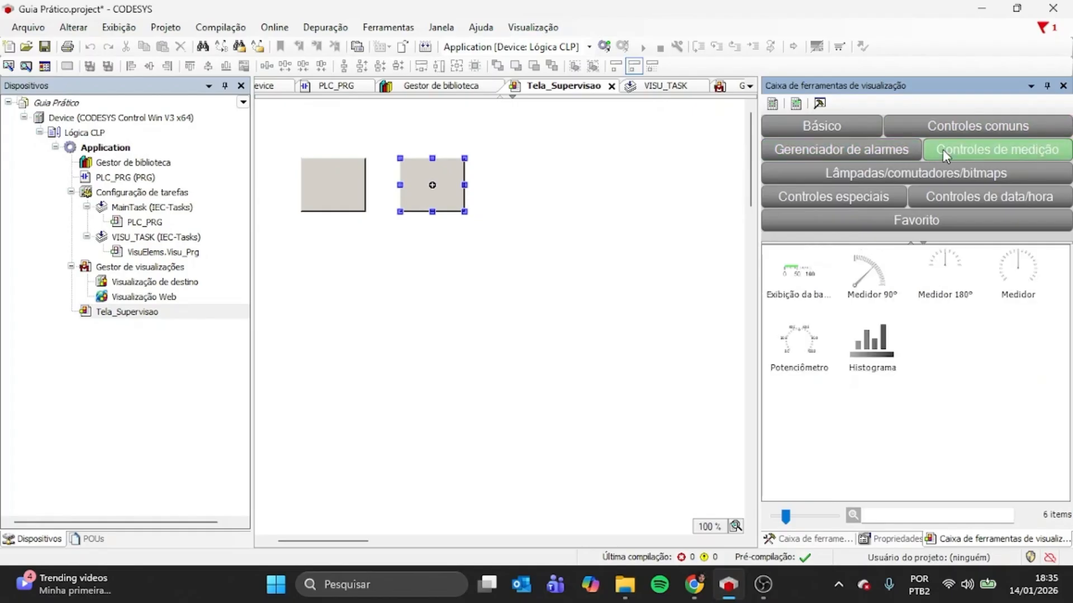
{"action": "left_click", "coordinate": [875, 174]}
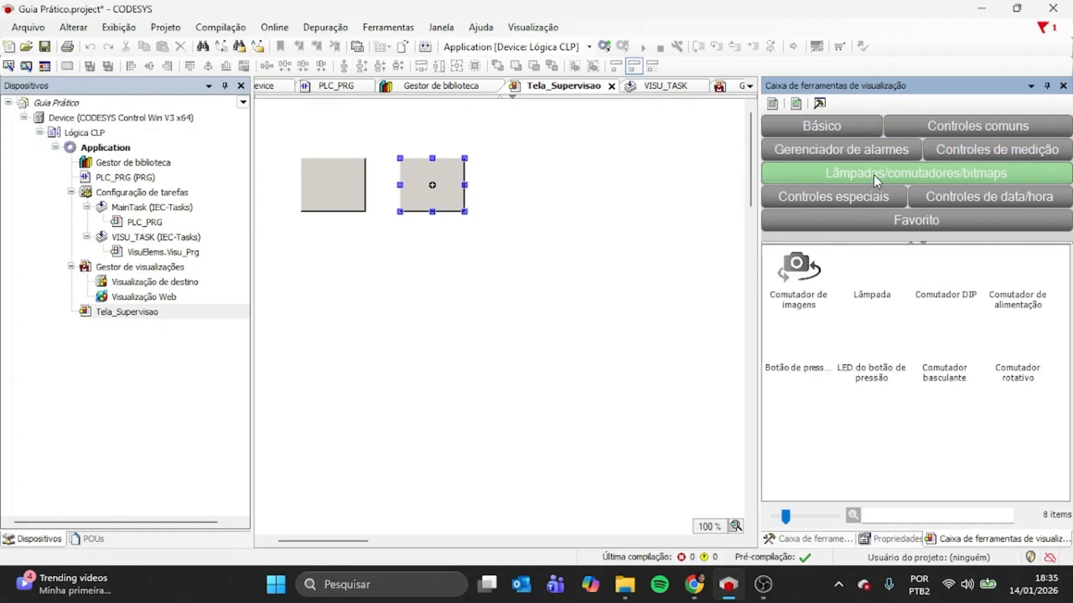
{"action": "left_click_drag", "start_coordinate": [874, 279], "coordinate": [522, 292]}
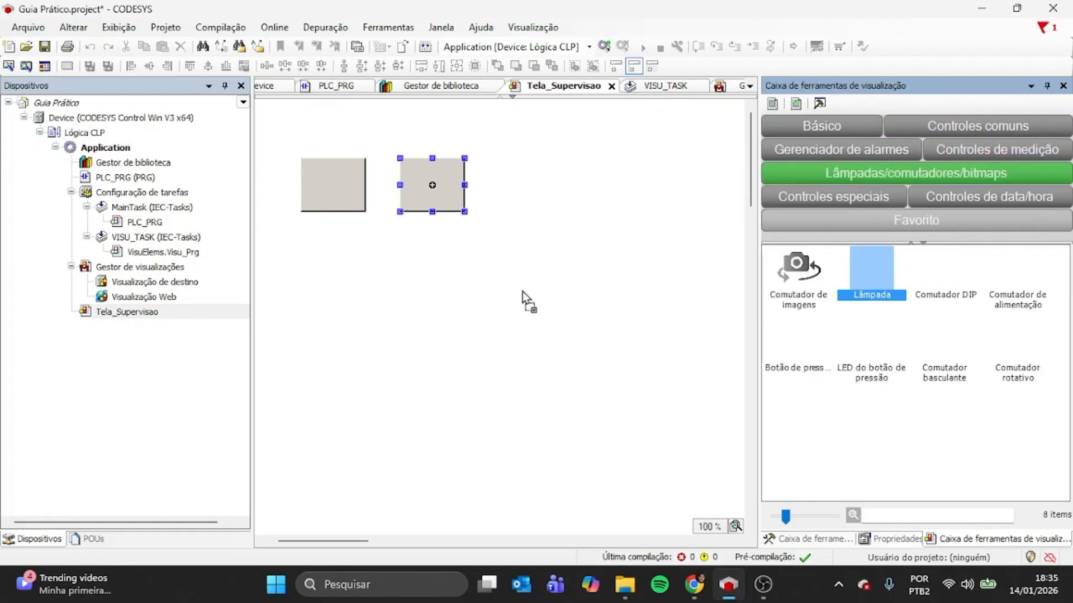
{"action": "left_click_drag", "start_coordinate": [415, 289], "coordinate": [384, 270]}
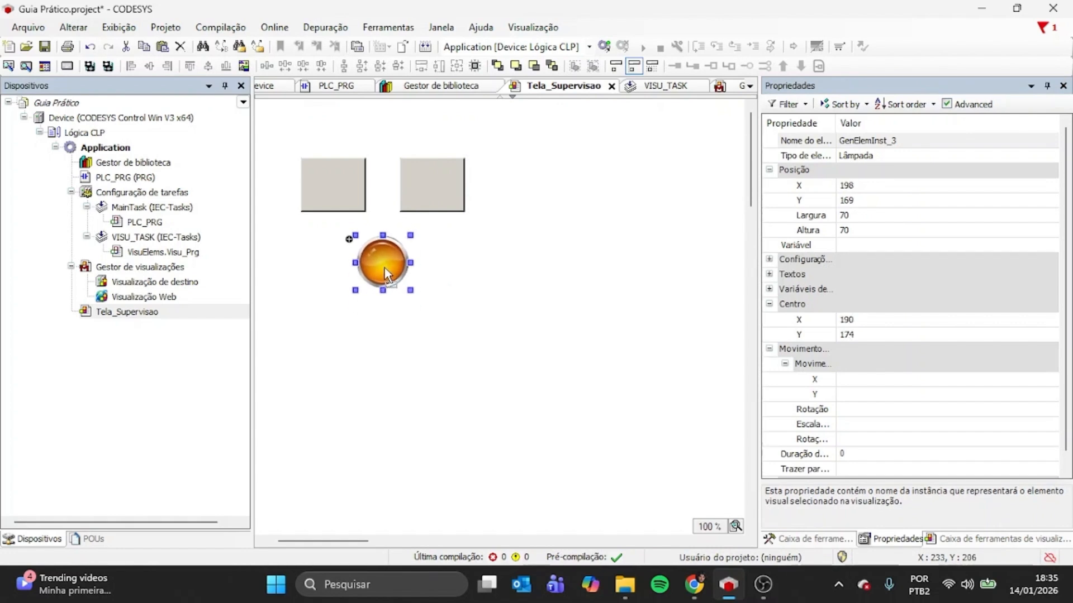
{"action": "left_click", "coordinate": [475, 286]}
{"action": "left_click", "coordinate": [351, 196]}
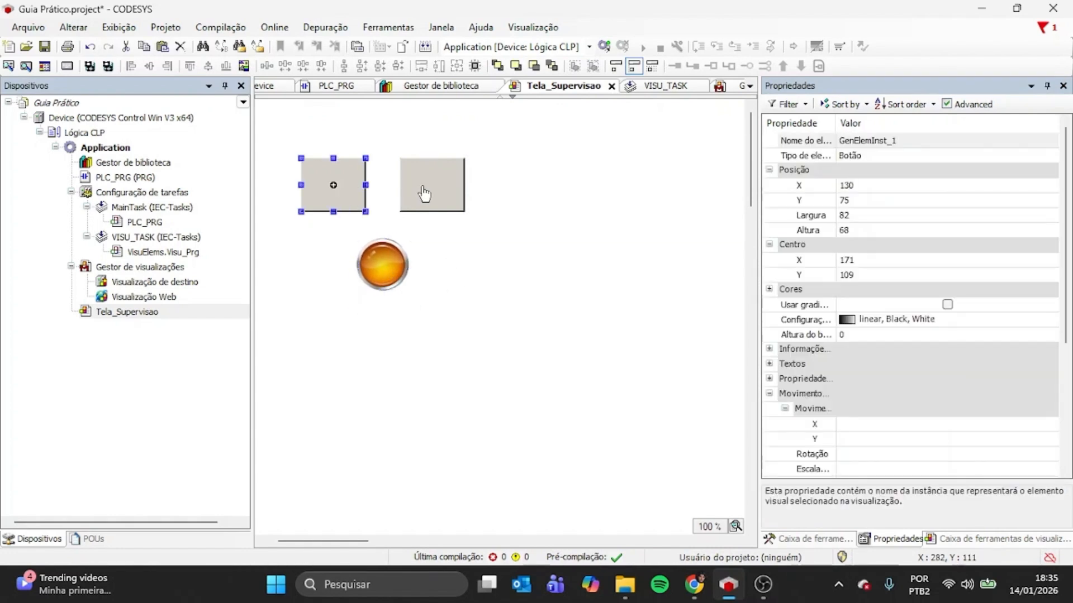
{"action": "left_click", "coordinate": [591, 227]}
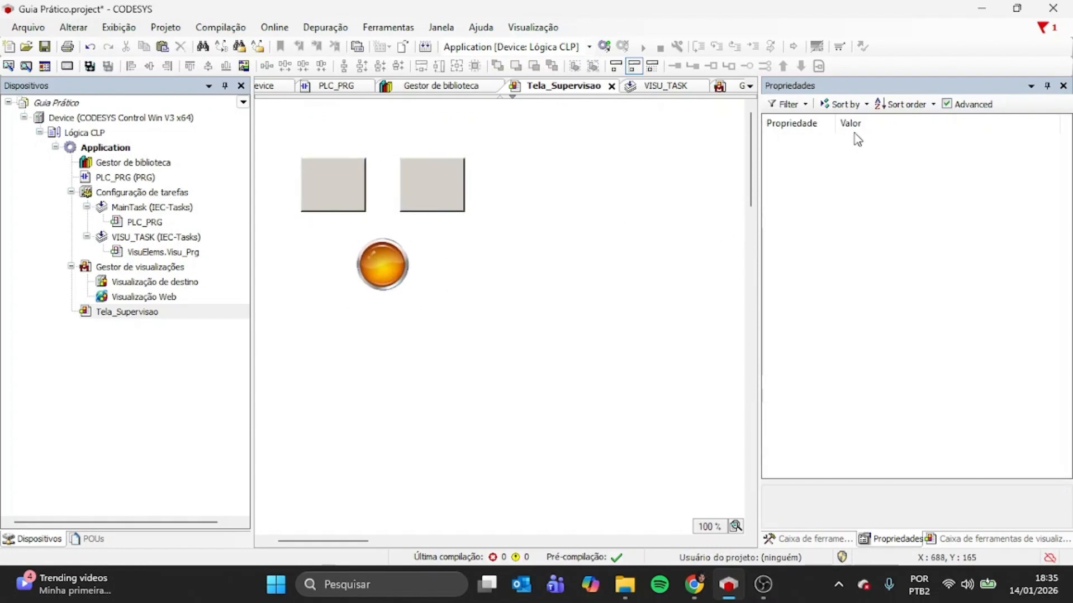
- Add an Etiqueta element beside the second button and set its text to ON
{"action": "left_click", "coordinate": [993, 537]}
{"action": "left_click", "coordinate": [819, 127]}
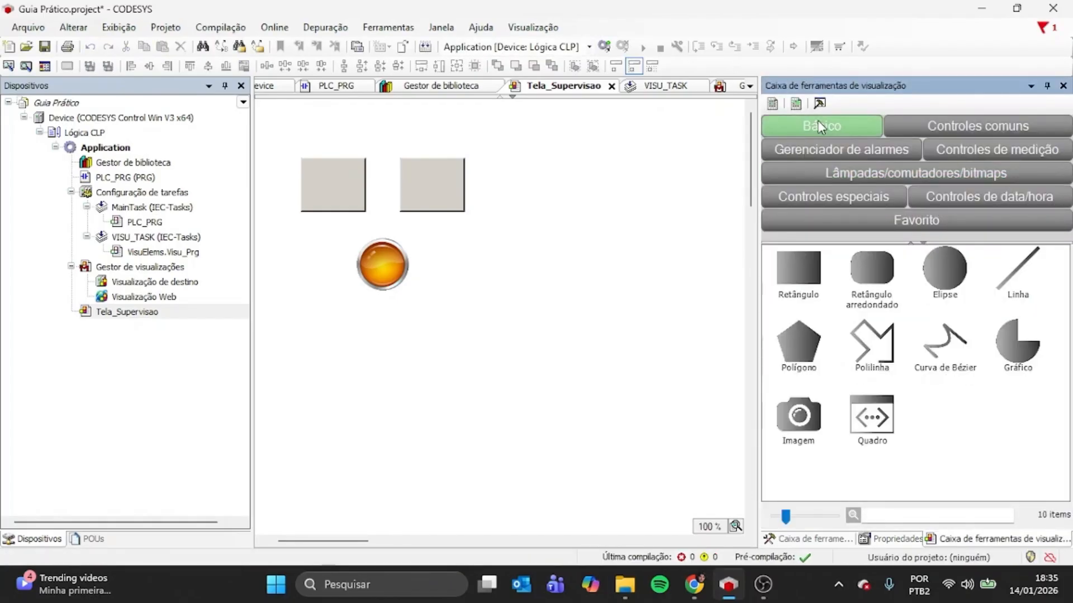
{"action": "left_click", "coordinate": [934, 133]}
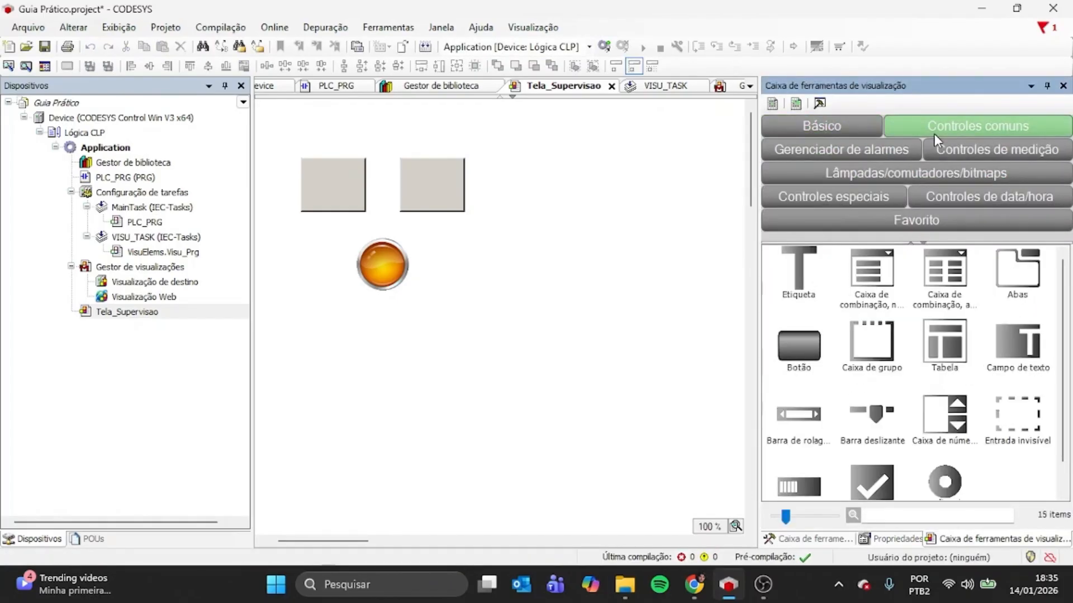
{"action": "left_click_drag", "start_coordinate": [805, 277], "coordinate": [541, 177]}
{"action": "left_click", "coordinate": [569, 177]}
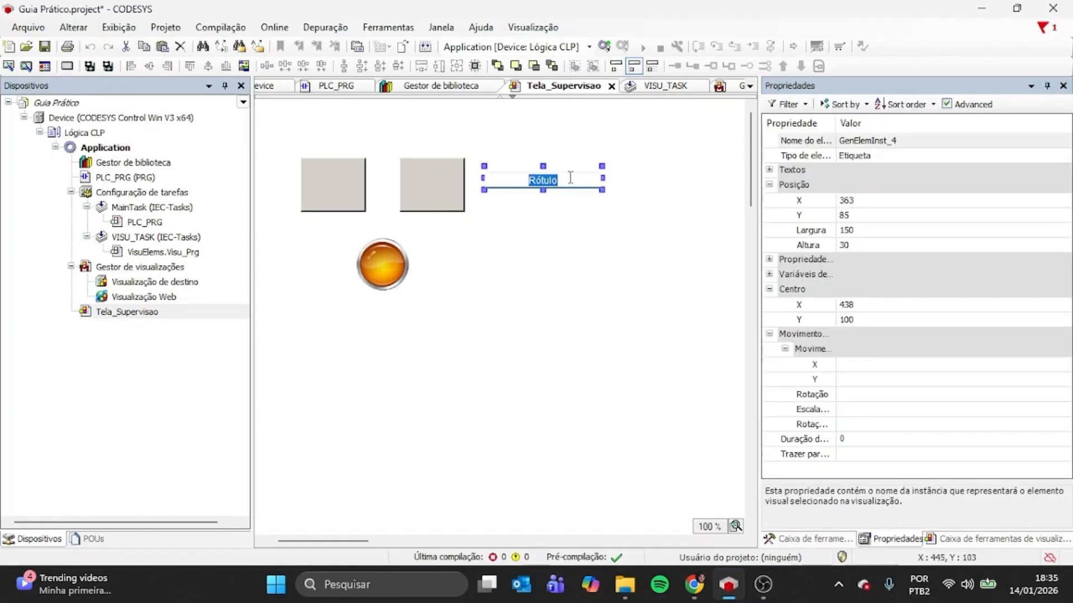
{"action": "type", "text": "ON"}
{"action": "key", "text": "Return"}
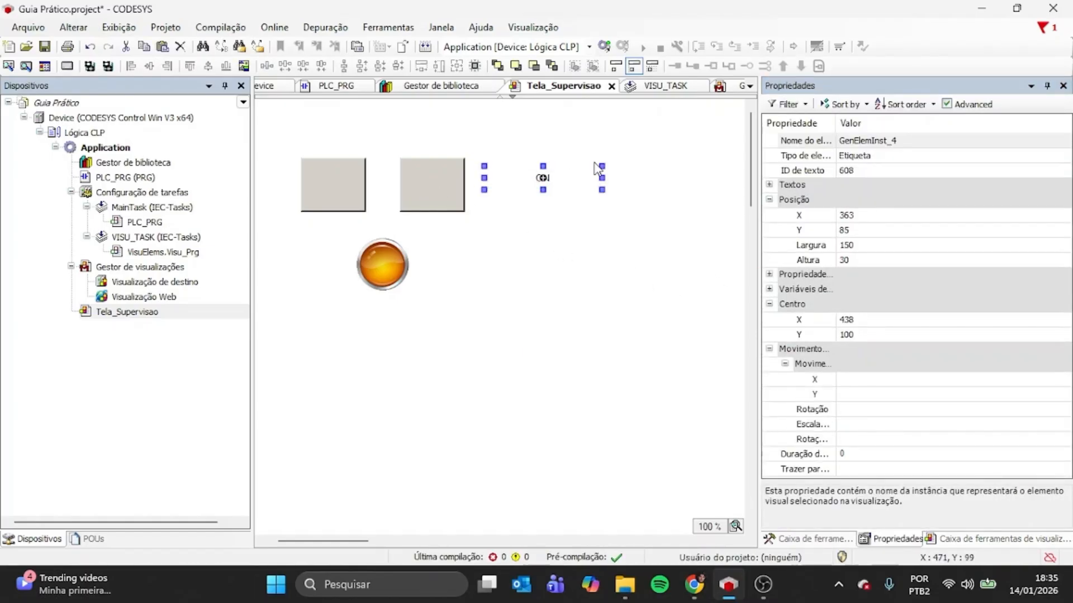
- Place the ON label above the first button and a copy with the text OFF above the second button
{"action": "left_click_drag", "start_coordinate": [592, 170], "coordinate": [476, 136]}
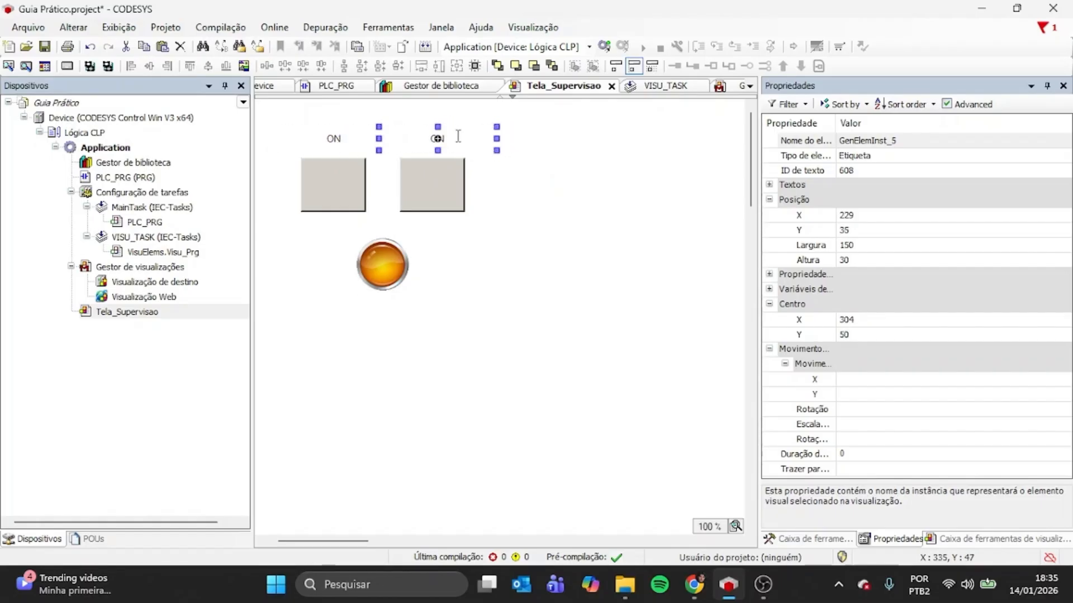
{"action": "double_click", "coordinate": [458, 136]}
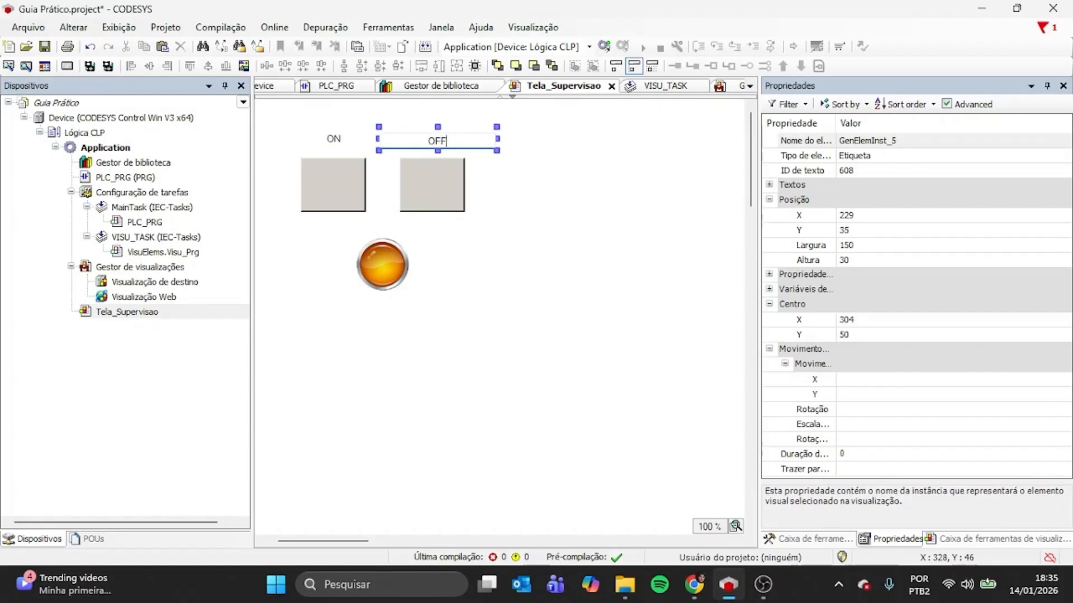
{"action": "key", "text": "Return"}
{"action": "left_click", "coordinate": [458, 228]}
{"action": "double_click", "coordinate": [443, 140]}
{"action": "left_click", "coordinate": [493, 161]}
{"action": "double_click", "coordinate": [473, 139]}
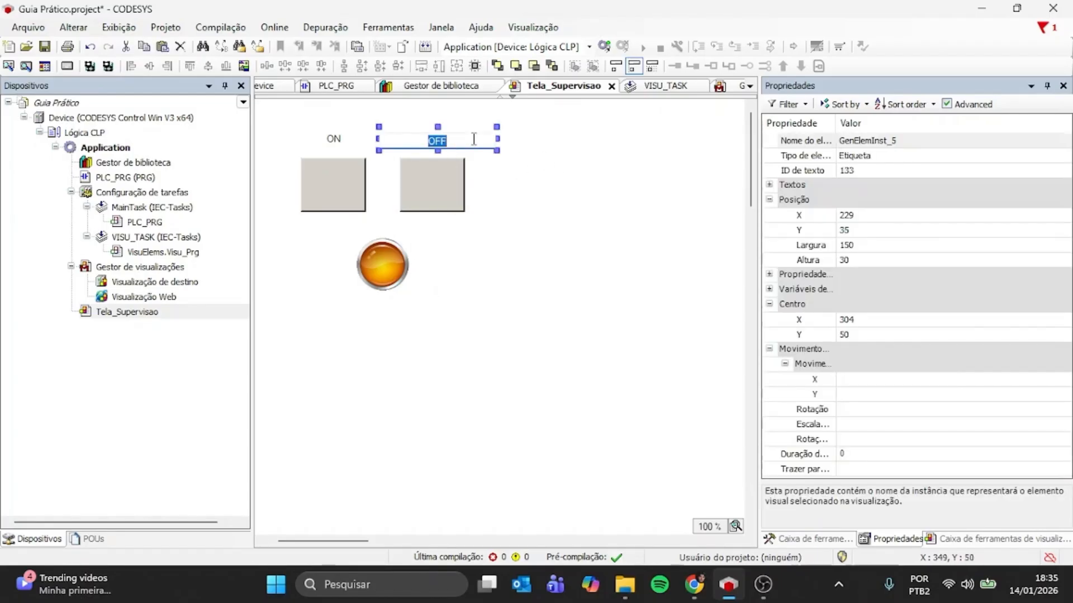
{"action": "left_click", "coordinate": [552, 199]}
- Place a copy of the ON label just below the lamp and set its text to STATUS
{"action": "left_click", "coordinate": [338, 137]}
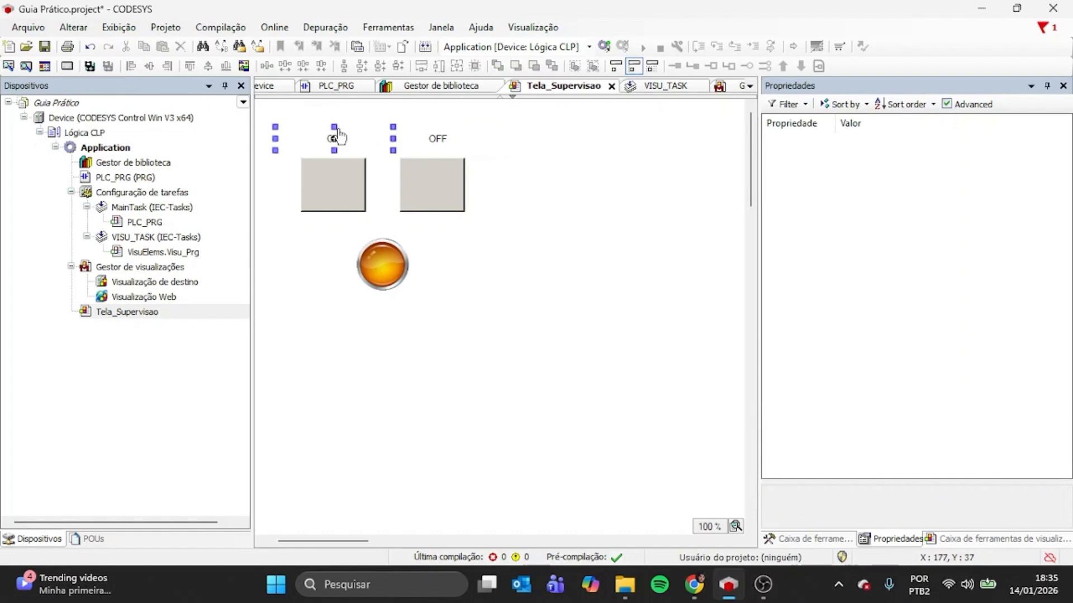
{"action": "left_click_drag", "start_coordinate": [338, 137], "coordinate": [398, 303]}
{"action": "double_click", "coordinate": [391, 312]}
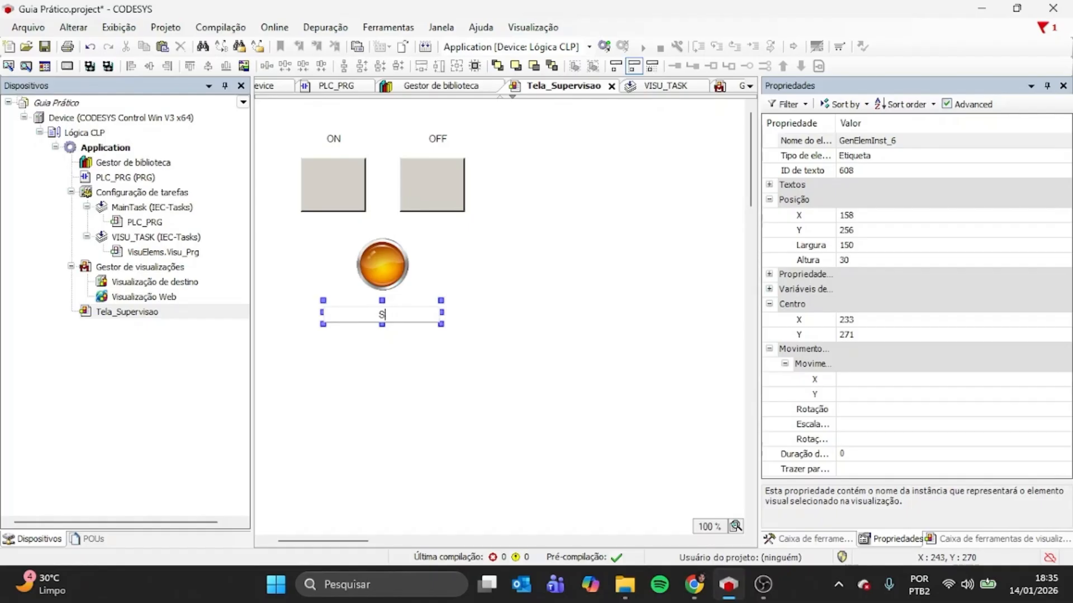
{"action": "type", "text": "S"}
{"action": "key", "text": "Caps_Lock"}
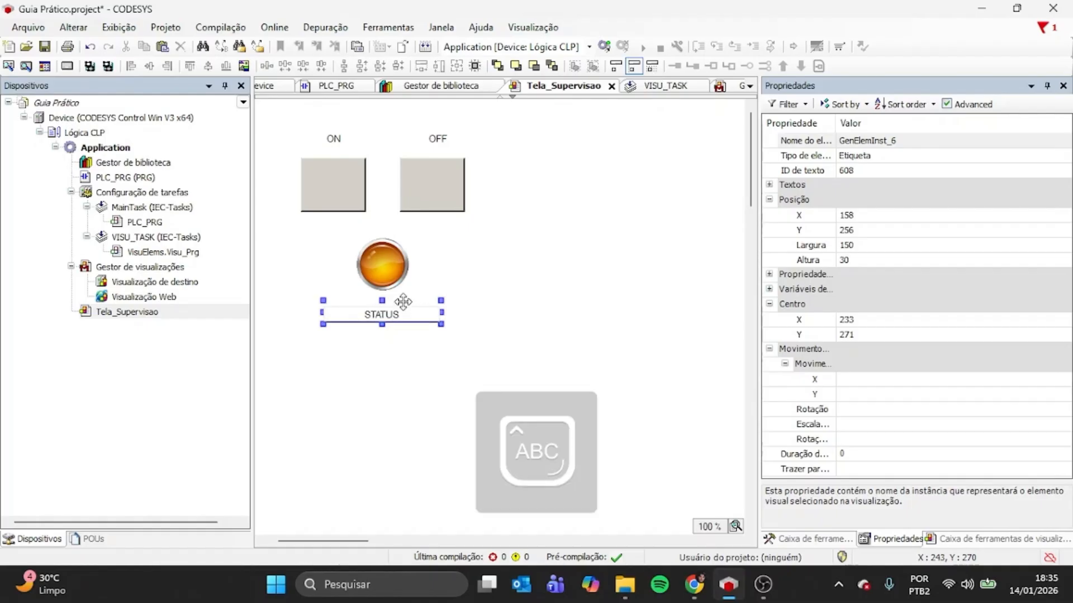
{"action": "left_click", "coordinate": [591, 321]}
{"action": "left_click_drag", "start_coordinate": [557, 369], "coordinate": [269, 113]}
{"action": "left_click", "coordinate": [598, 292]}
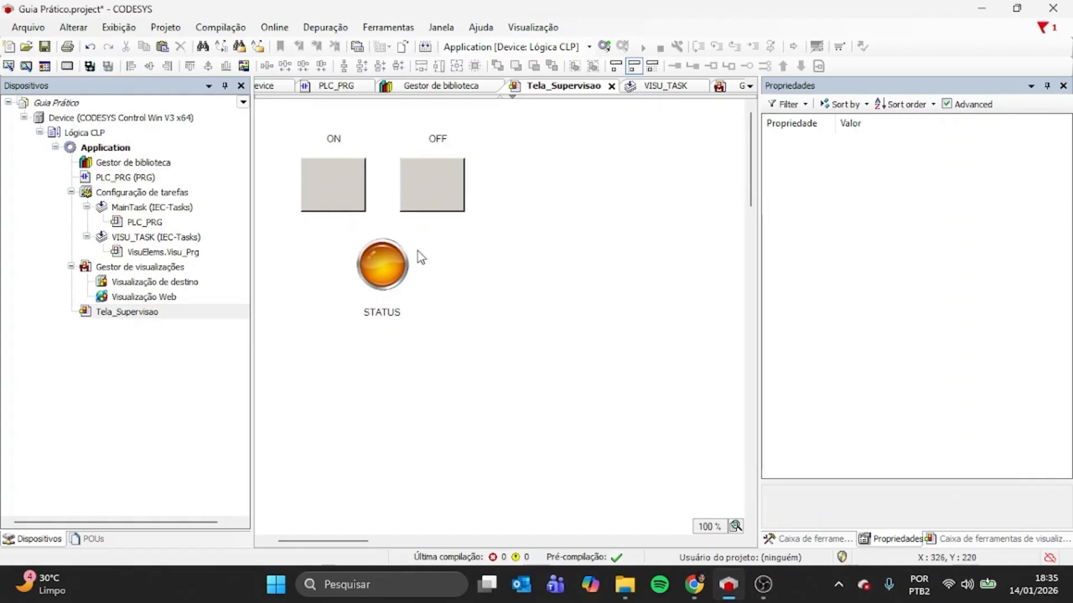
{"action": "left_click", "coordinate": [352, 208]}
{"action": "left_click", "coordinate": [763, 584]}
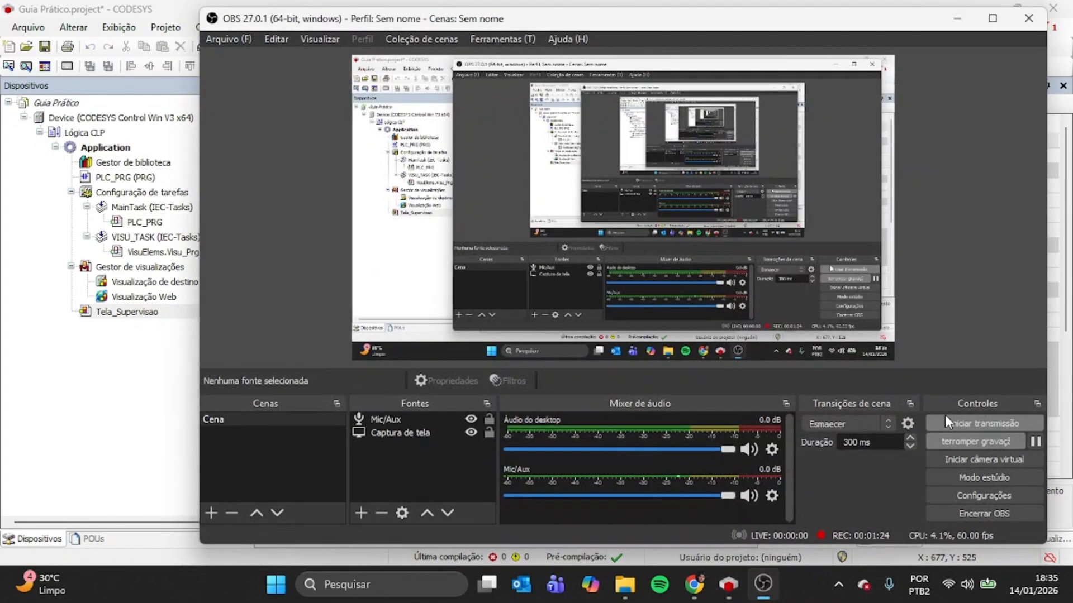
{"action": "left_click", "coordinate": [950, 443]}
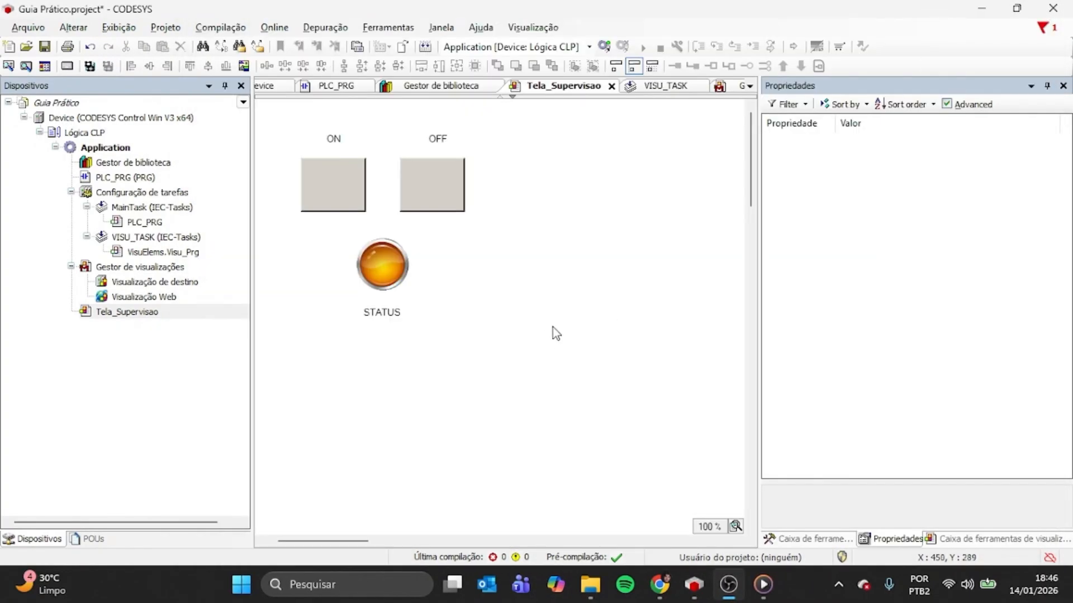
- Set the first button's text to ON and the second button's text to OFF
{"action": "double_click", "coordinate": [338, 186]}
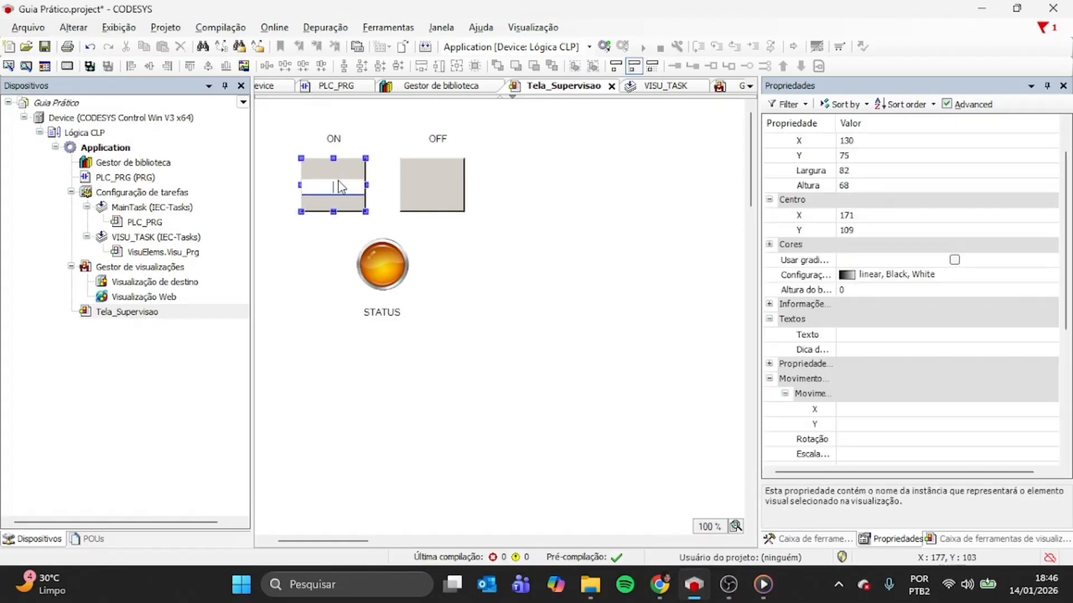
{"action": "key", "text": "Caps_Lock"}
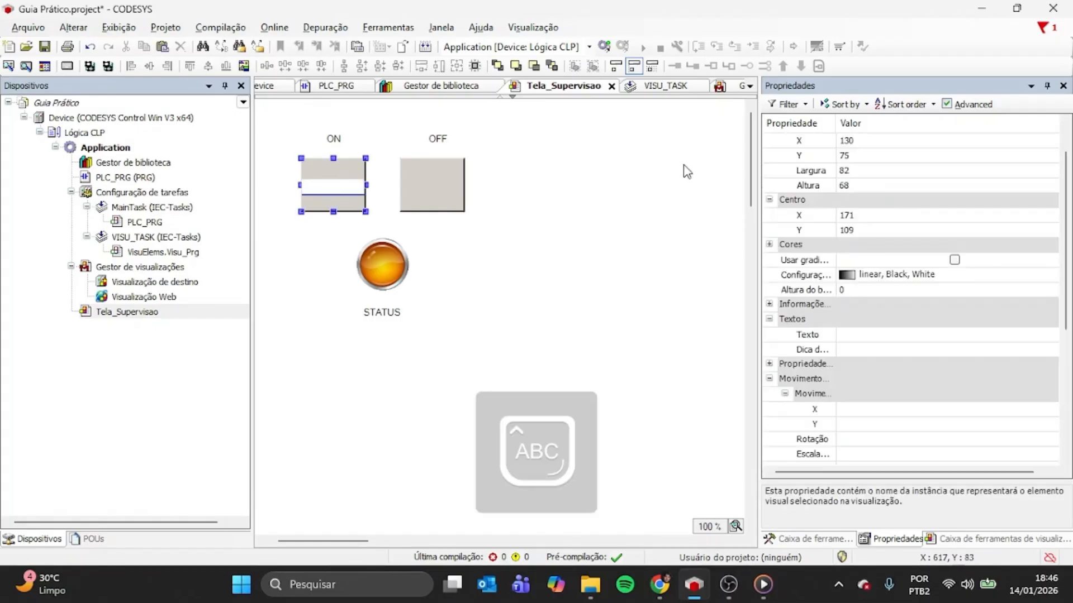
{"action": "type", "text": "ON"}
{"action": "left_click", "coordinate": [582, 210]}
{"action": "double_click", "coordinate": [437, 185]}
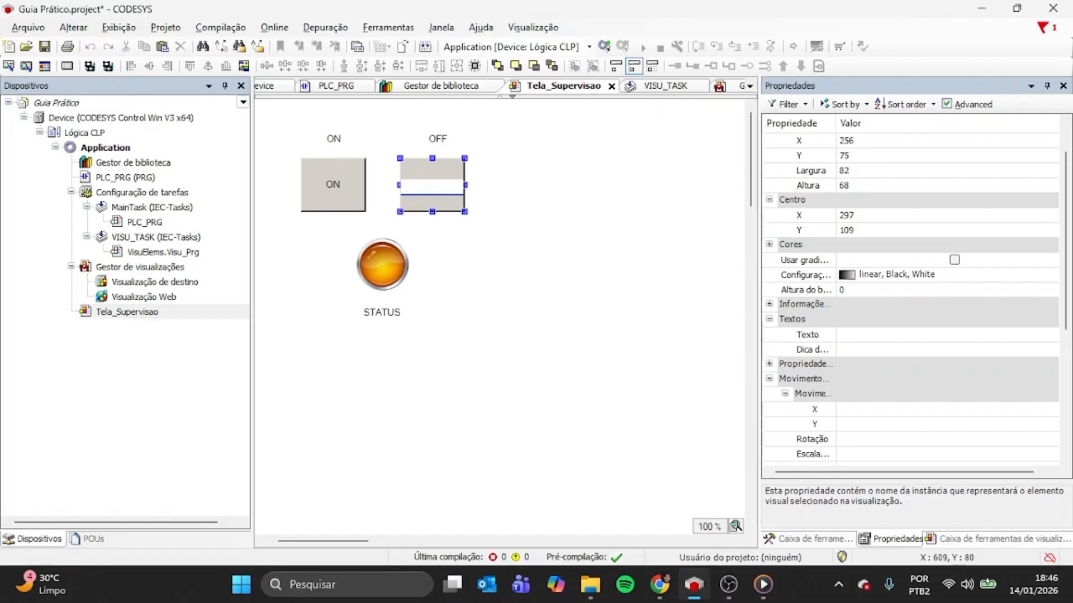
{"action": "left_click", "coordinate": [497, 263]}
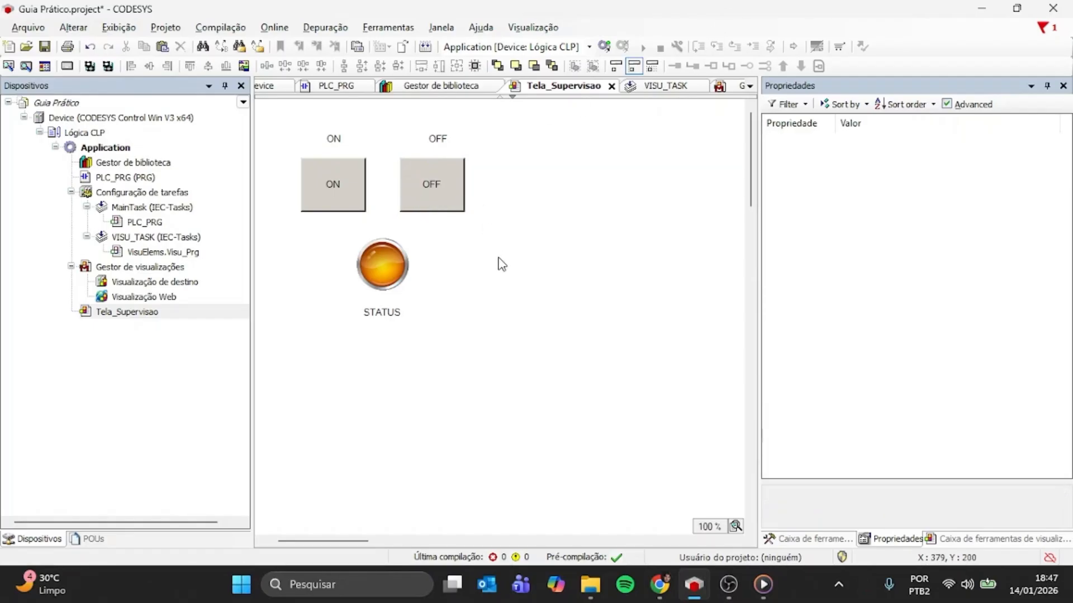
- Review the OFF button's properties, from its position and colours to its texts and movement settings
{"action": "double_click", "coordinate": [433, 186]}
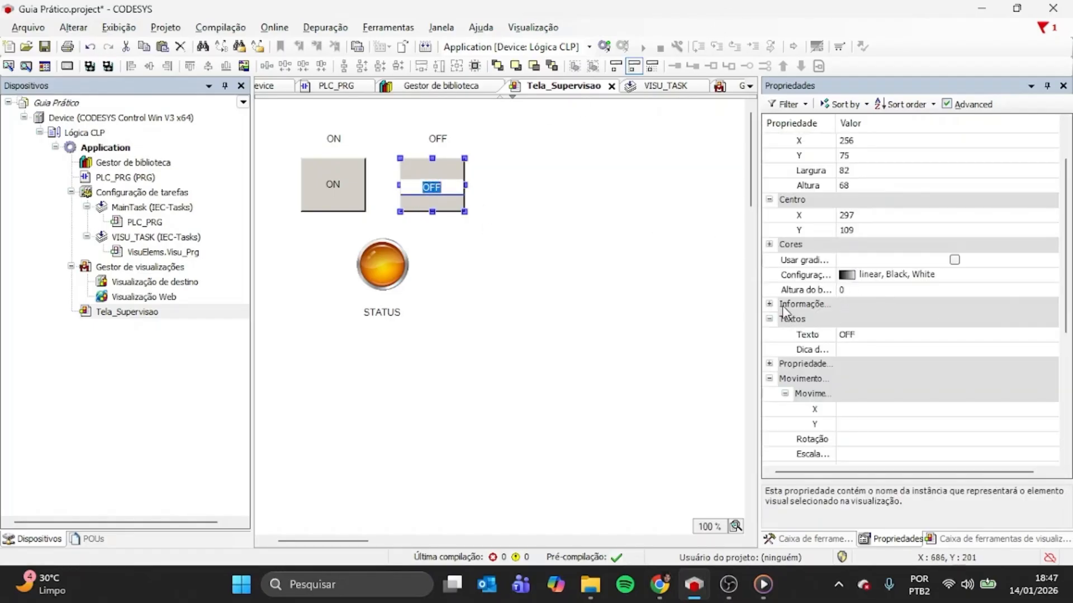
{"action": "scroll", "coordinate": [803, 205], "scroll_direction": "up", "scroll_amount": 2}
{"action": "scroll", "coordinate": [803, 205], "scroll_direction": "down", "scroll_amount": 2}
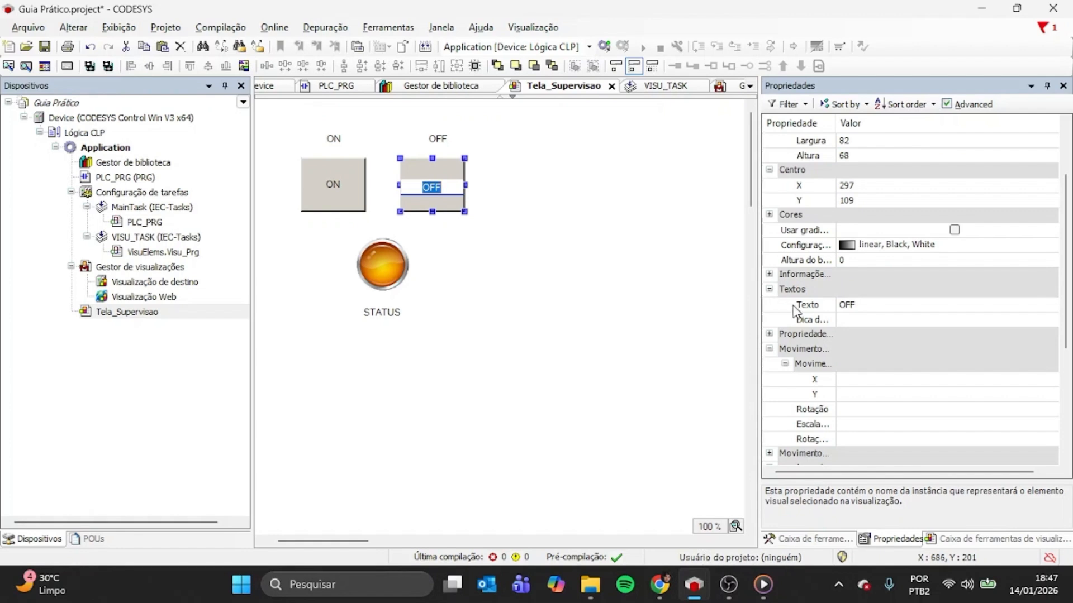
{"action": "scroll", "coordinate": [795, 309], "scroll_direction": "up", "scroll_amount": 2}
{"action": "scroll", "coordinate": [794, 262], "scroll_direction": "down", "scroll_amount": 1}
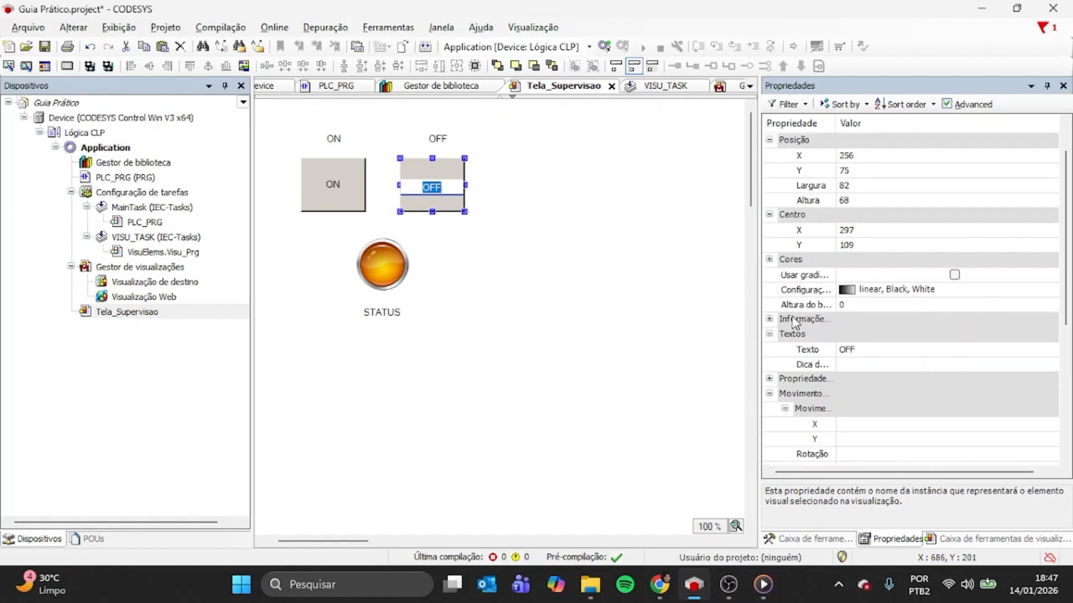
{"action": "left_click", "coordinate": [770, 319]}
{"action": "left_click", "coordinate": [770, 319]}
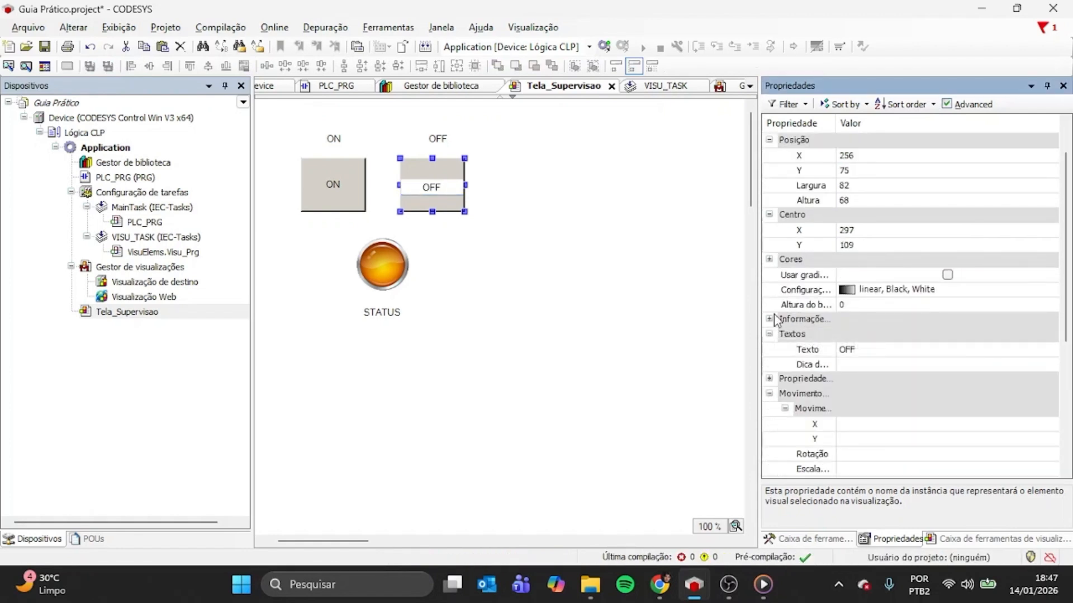
{"action": "scroll", "coordinate": [781, 330], "scroll_direction": "down", "scroll_amount": 5}
{"action": "scroll", "coordinate": [783, 340], "scroll_direction": "up", "scroll_amount": 1}
{"action": "scroll", "coordinate": [784, 341], "scroll_direction": "up", "scroll_amount": 5}
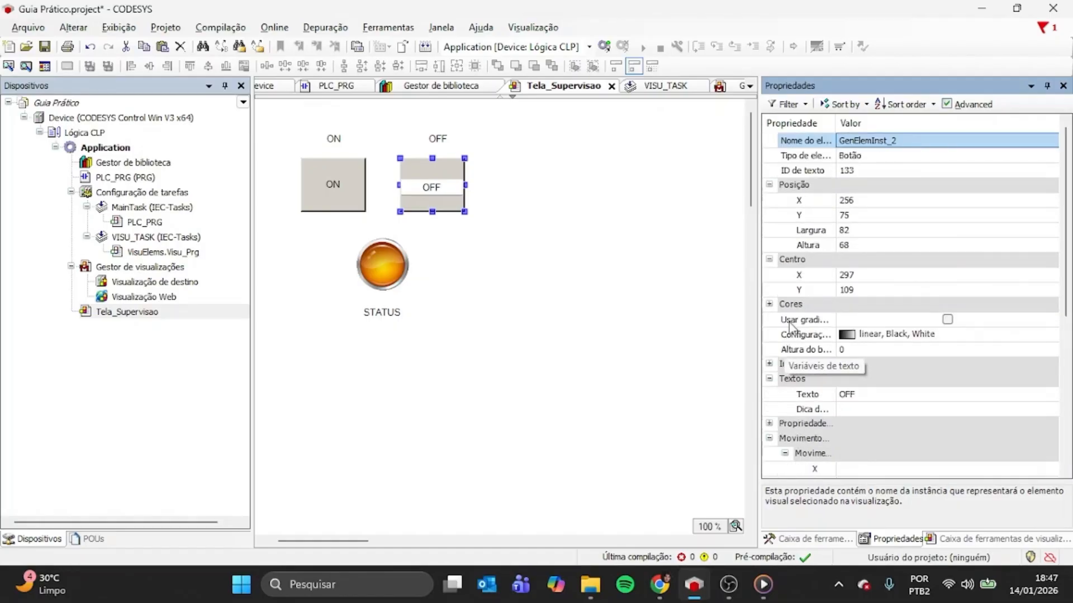
{"action": "left_click", "coordinate": [528, 311]}
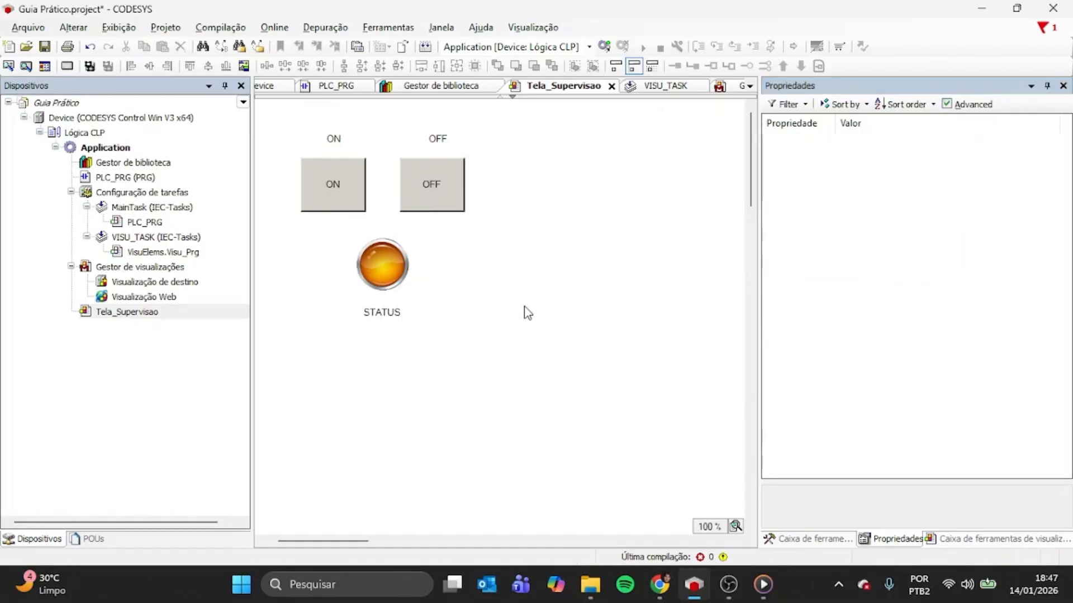
{"action": "double_click", "coordinate": [333, 186]}
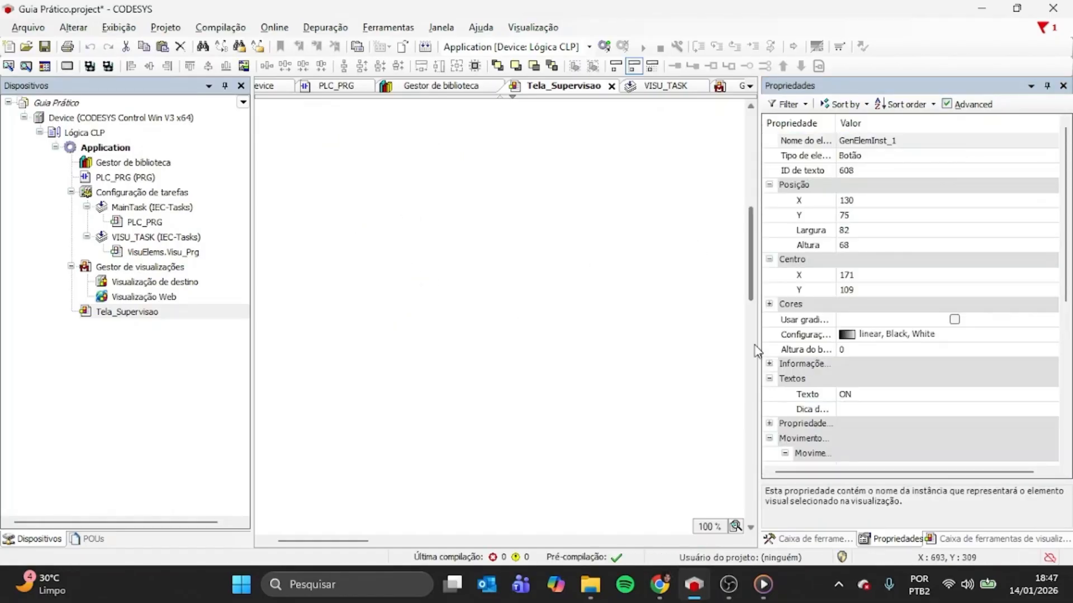
{"action": "left_click", "coordinate": [569, 257]}
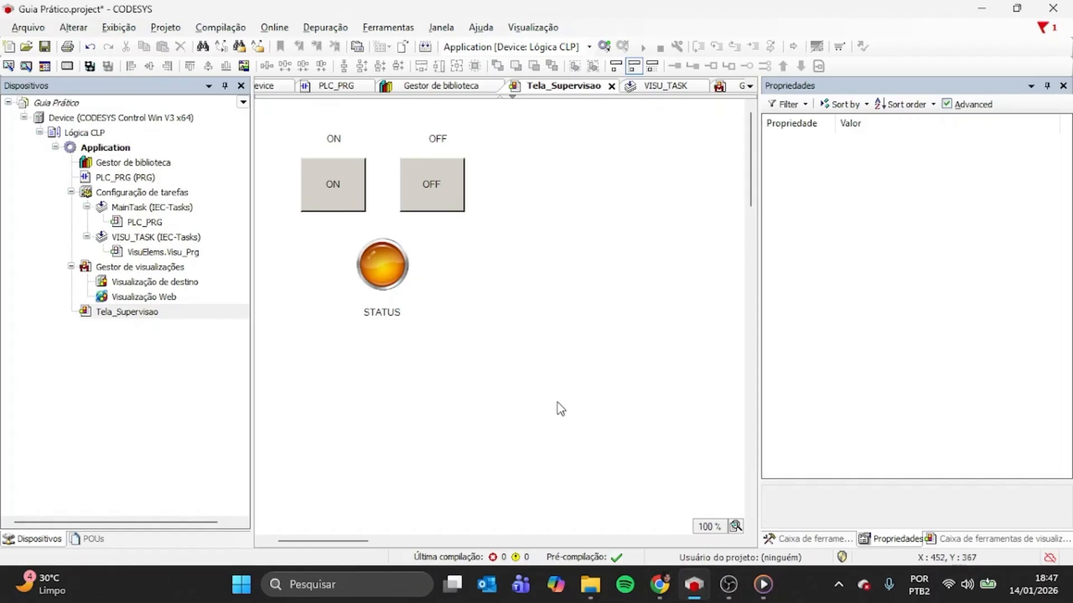
{"action": "left_click_drag", "start_coordinate": [577, 423], "coordinate": [562, 363]}
{"action": "left_click", "coordinate": [563, 363]}
{"action": "left_click_drag", "start_coordinate": [569, 426], "coordinate": [565, 360]}
{"action": "left_click", "coordinate": [263, 113]}
{"action": "left_click", "coordinate": [262, 105]}
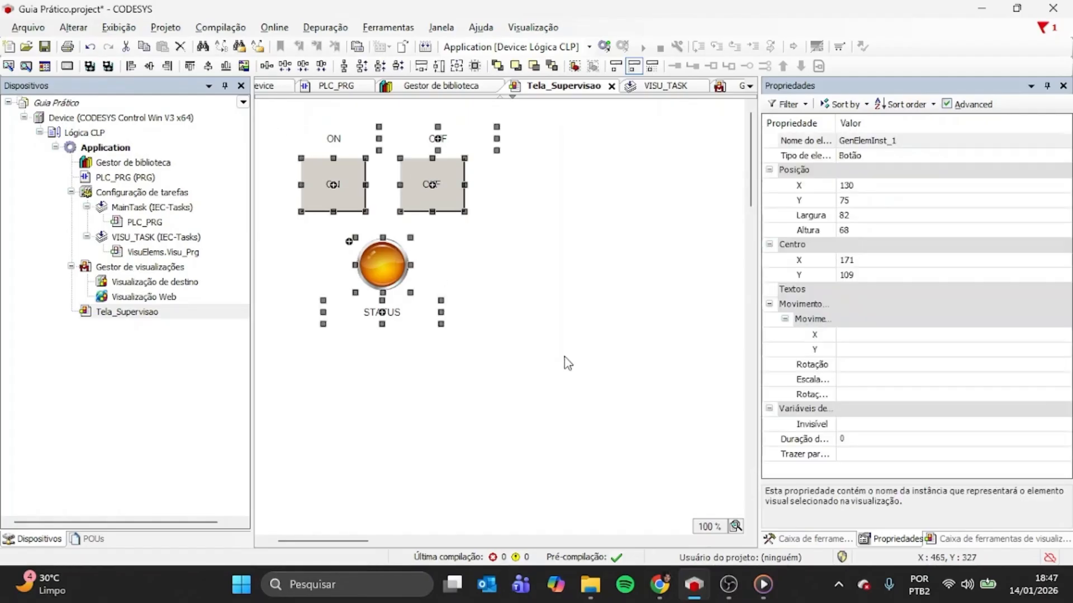
{"action": "left_click", "coordinate": [565, 357]}
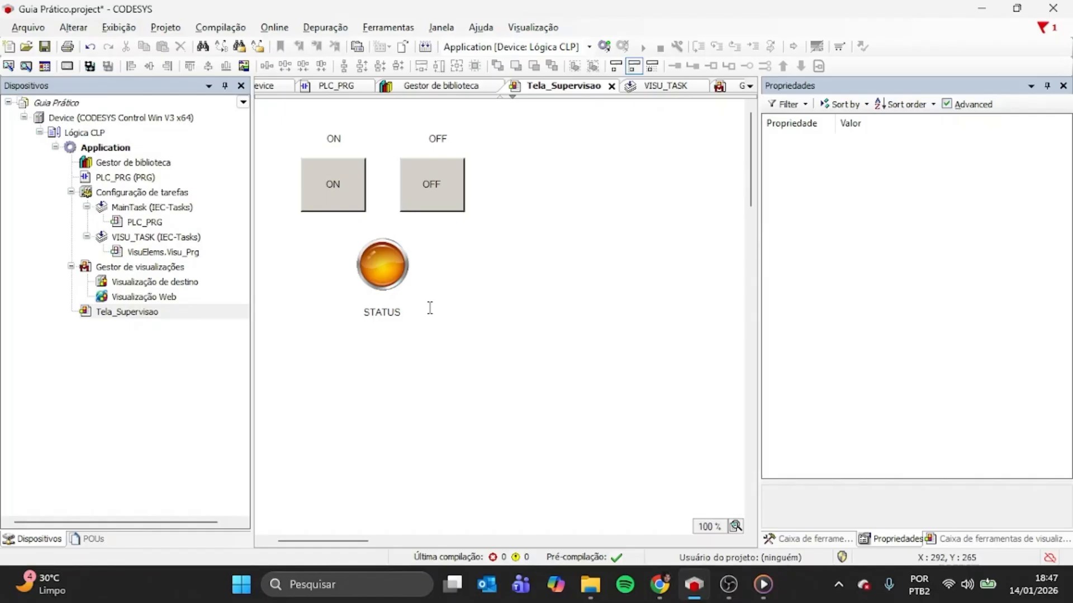
{"action": "left_click", "coordinate": [438, 137]}
{"action": "left_click", "coordinate": [543, 246]}
{"action": "left_click", "coordinate": [349, 184]}
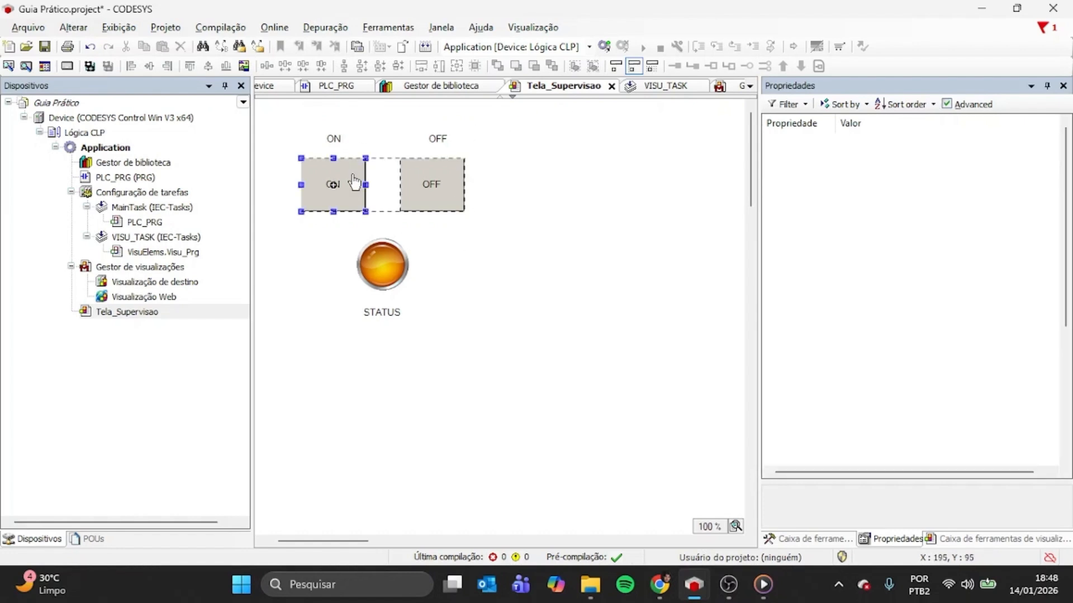
{"action": "scroll", "coordinate": [900, 309], "scroll_direction": "down", "scroll_amount": 5}
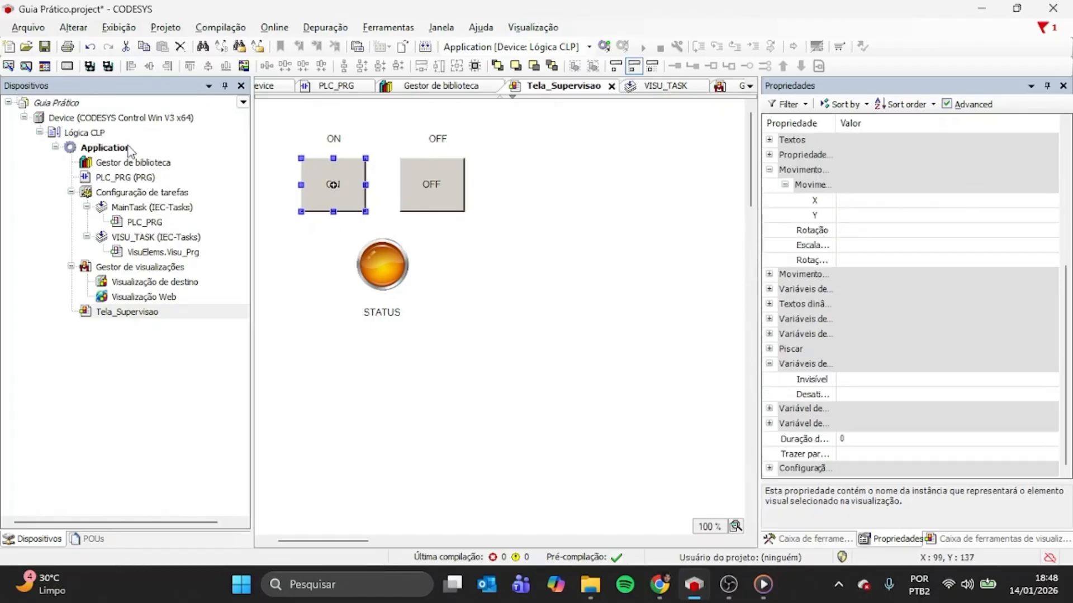
{"action": "left_click", "coordinate": [410, 167]}
{"action": "left_click", "coordinate": [334, 170]}
{"action": "left_click", "coordinate": [400, 165], "text": "shift"}
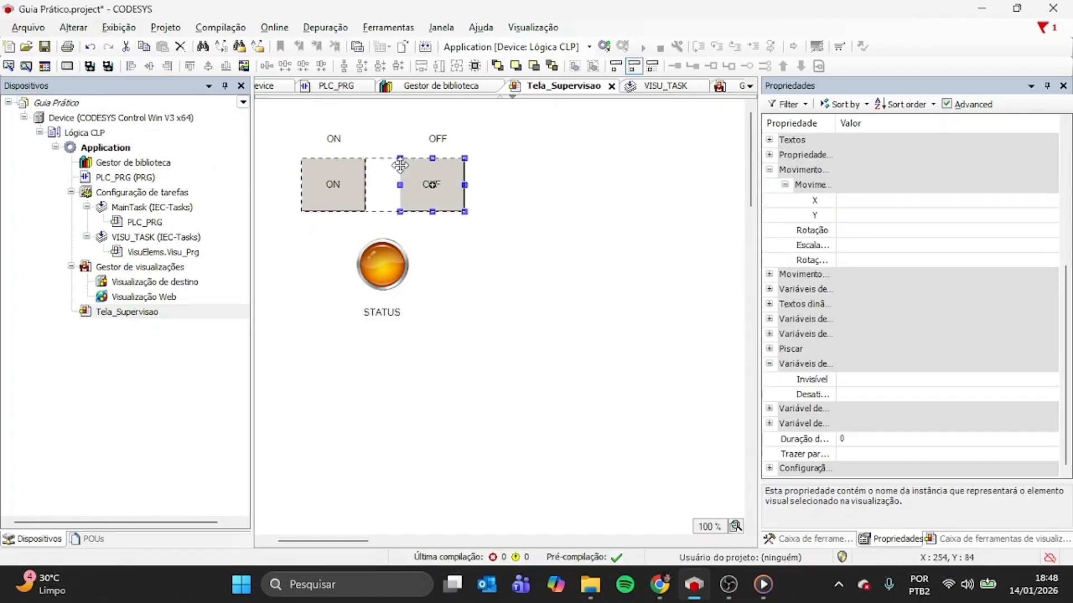
{"action": "left_click", "coordinate": [465, 264]}
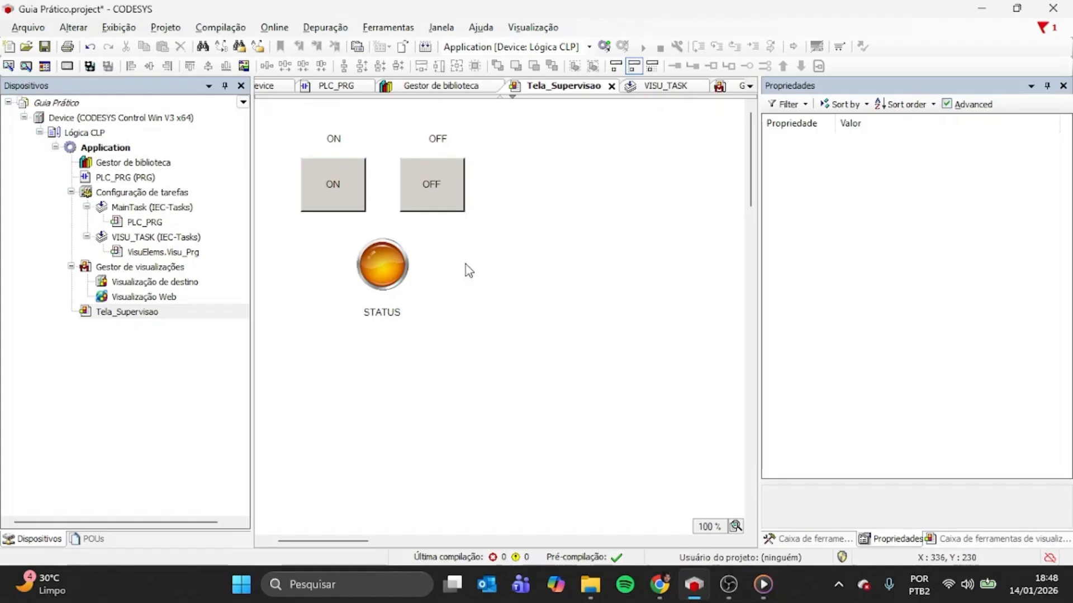
- Place a copy of the OFF label centred above the two buttons' labels and set its text to MOTOR 1
{"action": "double_click", "coordinate": [441, 139]}
{"action": "left_click", "coordinate": [447, 129]}
{"action": "key", "text": "ctrl+c"}
{"action": "key", "text": "ctrl+v"}
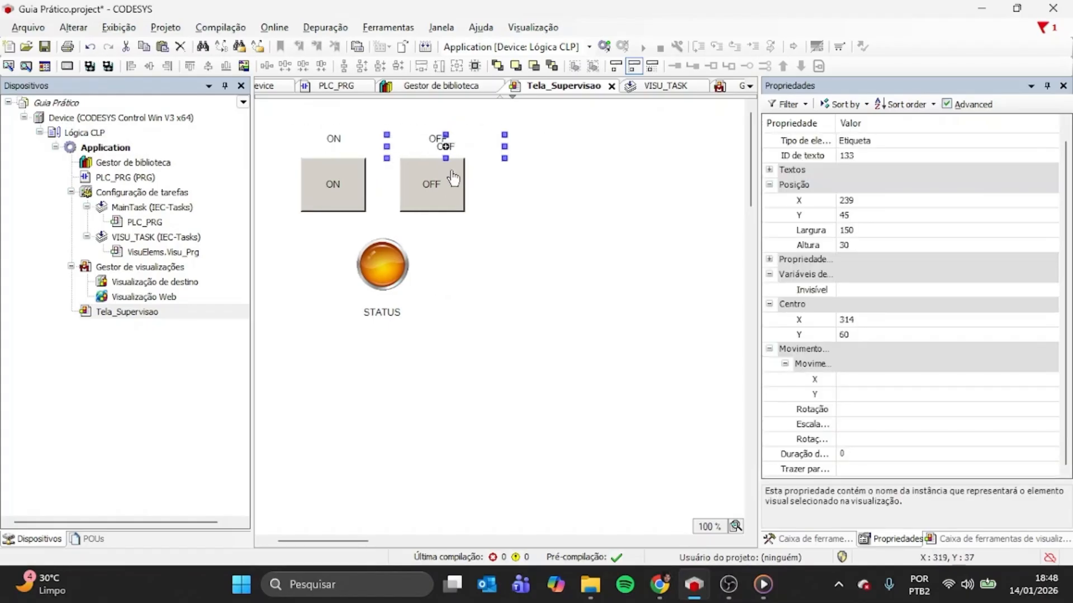
{"action": "left_click_drag", "start_coordinate": [482, 136], "coordinate": [363, 114]}
{"action": "left_click", "coordinate": [394, 113]}
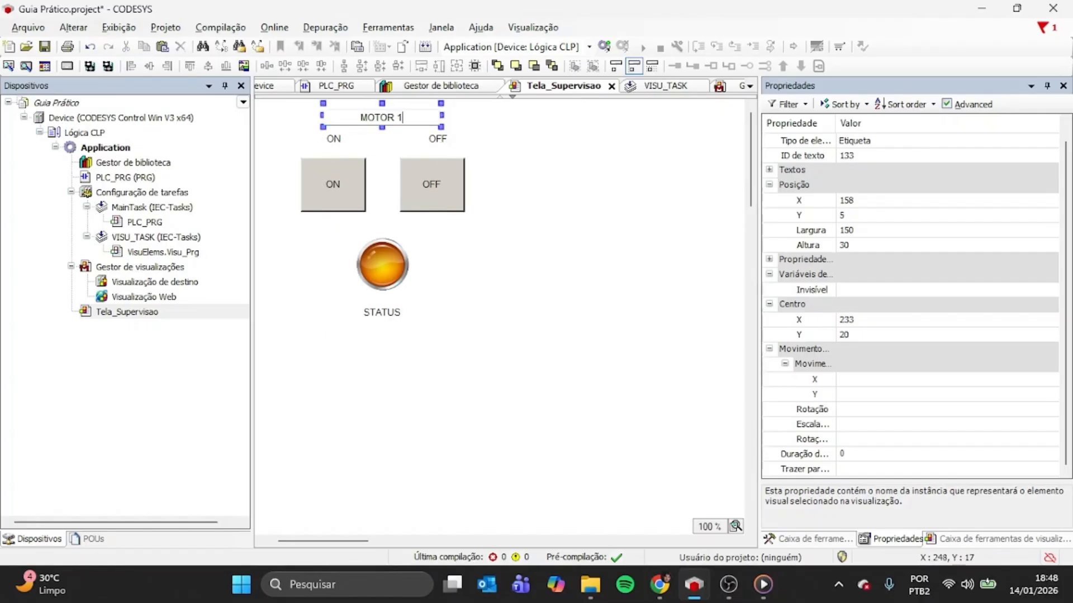
{"action": "left_click", "coordinate": [502, 190]}
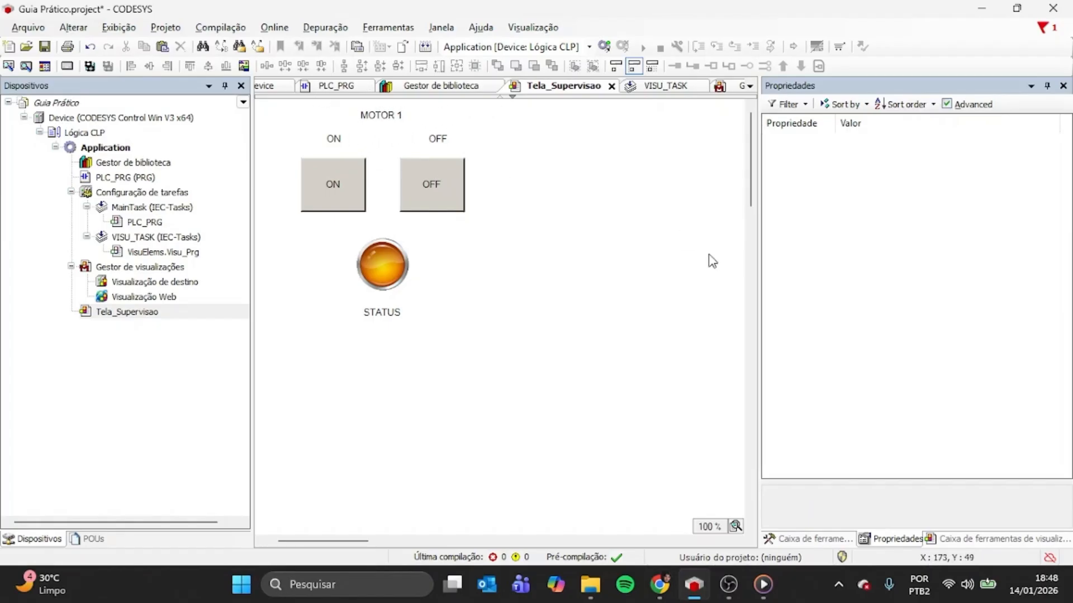
- Review the ON button's full property list, from its position and colours to its variables and input configuration
{"action": "left_click", "coordinate": [334, 211]}
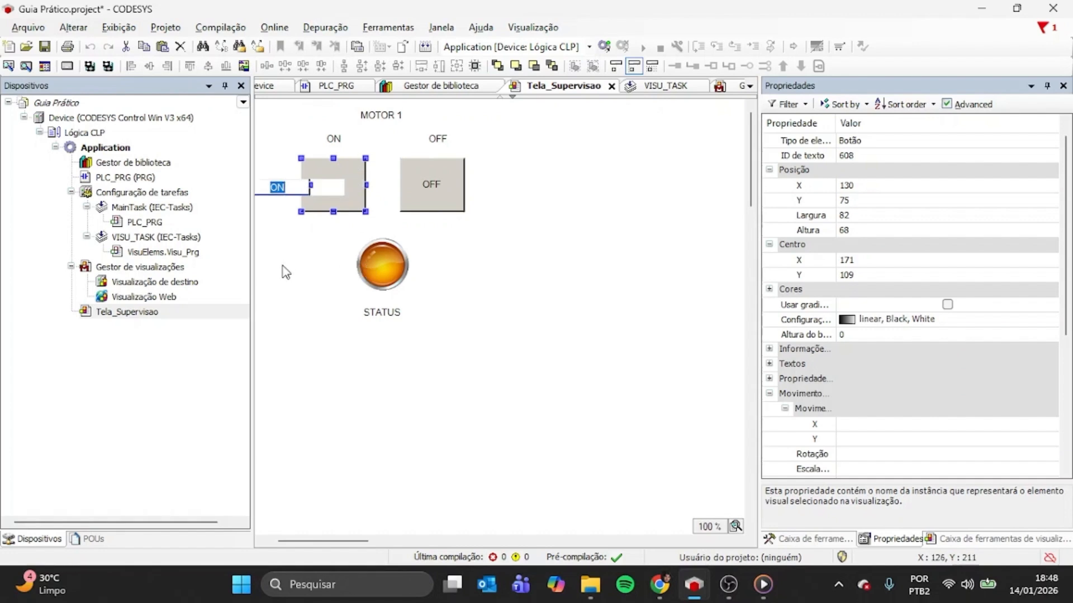
{"action": "scroll", "coordinate": [889, 341], "scroll_direction": "down", "scroll_amount": 5}
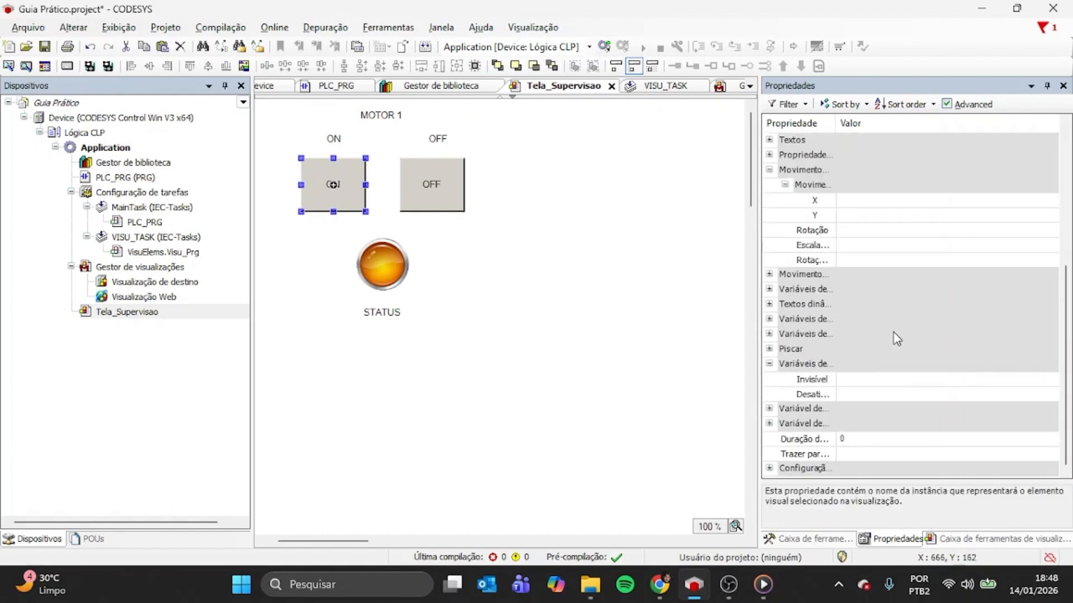
{"action": "scroll", "coordinate": [891, 332], "scroll_direction": "up", "scroll_amount": 5}
{"action": "scroll", "coordinate": [865, 266], "scroll_direction": "down", "scroll_amount": 5}
{"action": "scroll", "coordinate": [872, 240], "scroll_direction": "up", "scroll_amount": 5}
{"action": "scroll", "coordinate": [879, 211], "scroll_direction": "down", "scroll_amount": 2}
{"action": "scroll", "coordinate": [880, 211], "scroll_direction": "down", "scroll_amount": 3}
{"action": "scroll", "coordinate": [874, 220], "scroll_direction": "up", "scroll_amount": 5}
{"action": "scroll", "coordinate": [867, 233], "scroll_direction": "down", "scroll_amount": 2}
{"action": "scroll", "coordinate": [866, 233], "scroll_direction": "up", "scroll_amount": 2}
{"action": "scroll", "coordinate": [841, 224], "scroll_direction": "down", "scroll_amount": 5}
{"action": "scroll", "coordinate": [836, 196], "scroll_direction": "up", "scroll_amount": 5}
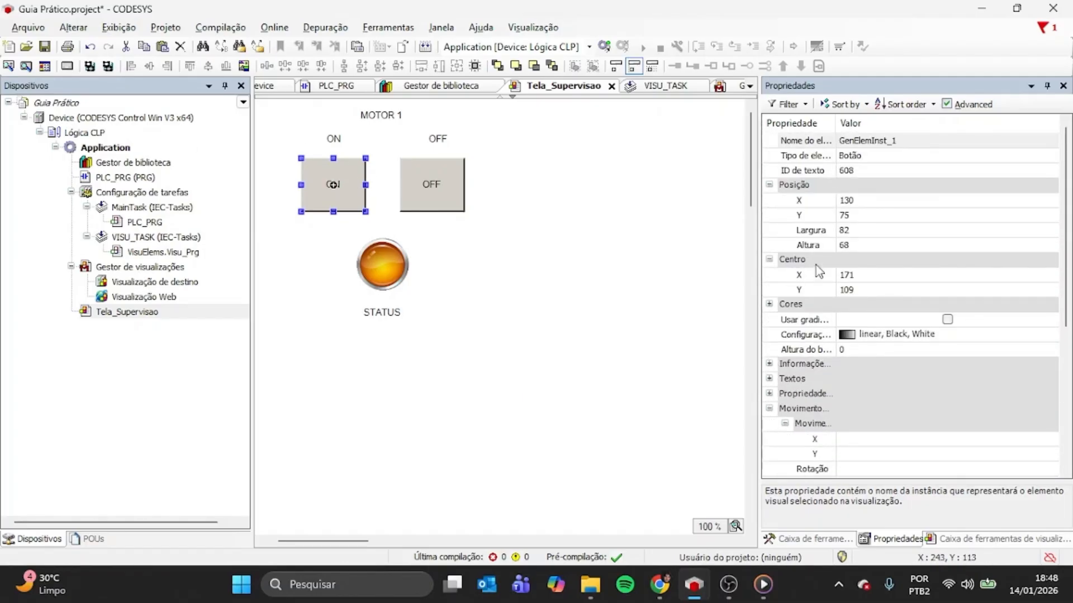
{"action": "scroll", "coordinate": [907, 300], "scroll_direction": "down", "scroll_amount": 5}
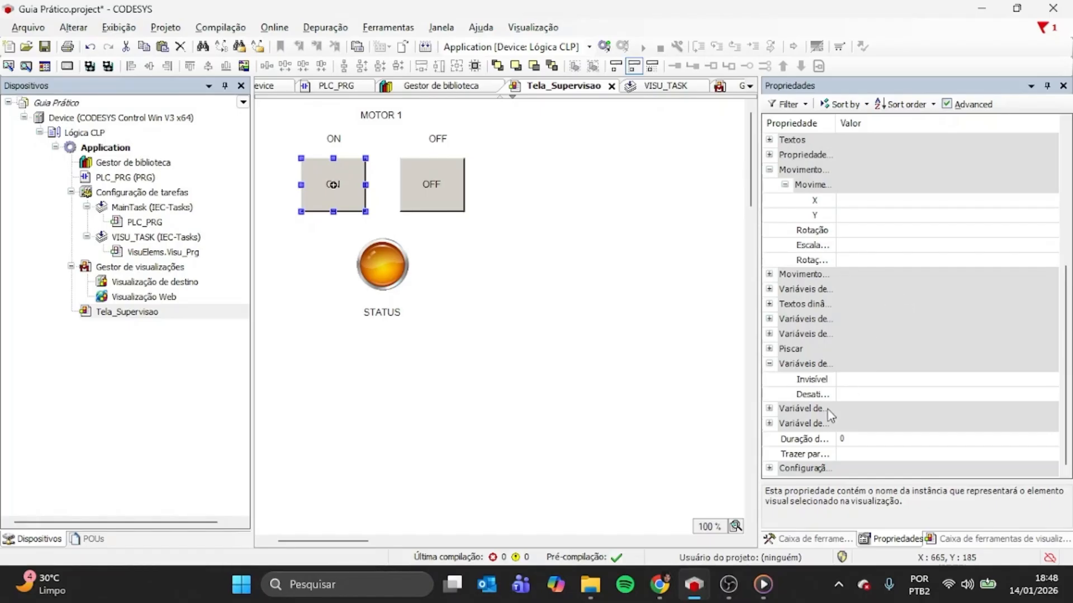
- Expand the ON button's input configuration and examine the description of each event, from OnDialogClosed to the value change event
{"action": "left_click", "coordinate": [770, 468]}
{"action": "left_click", "coordinate": [804, 323]}
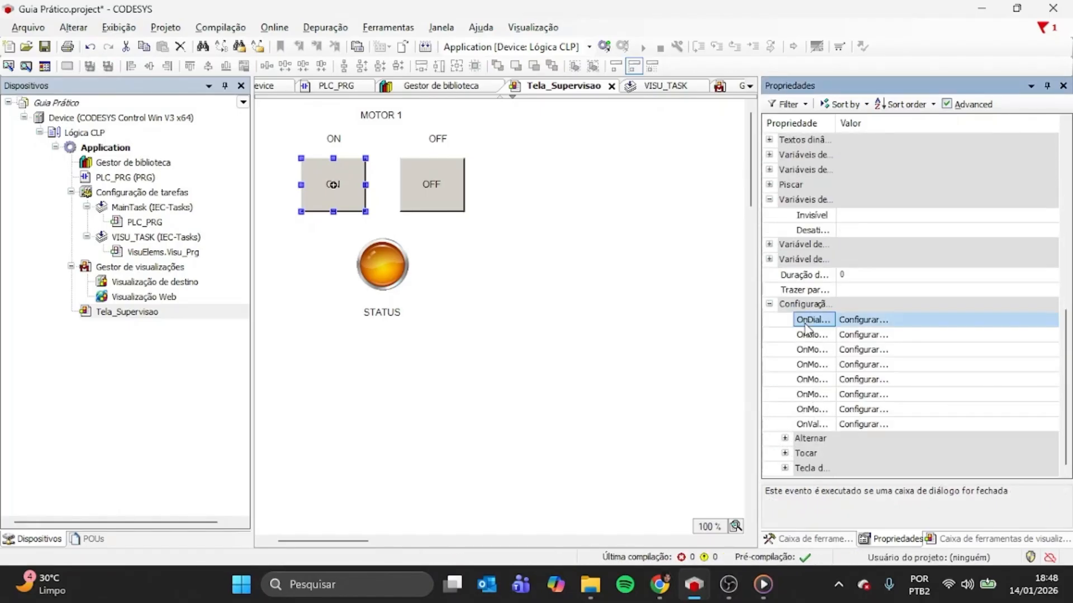
{"action": "left_click", "coordinate": [808, 336]}
{"action": "left_click", "coordinate": [807, 351]}
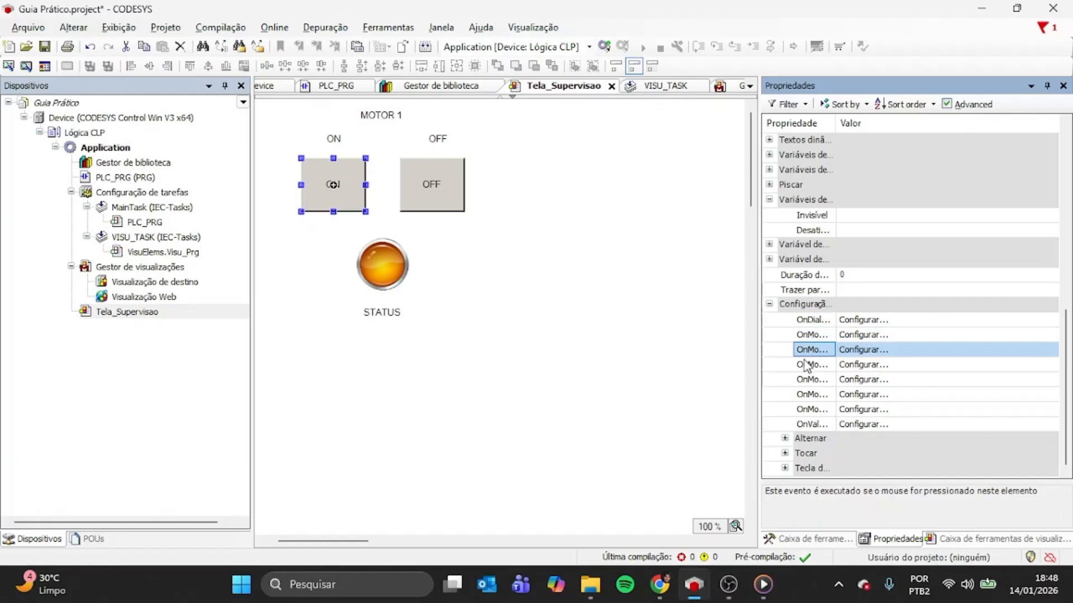
{"action": "left_click", "coordinate": [806, 366]}
{"action": "left_click", "coordinate": [805, 380]}
{"action": "left_click", "coordinate": [804, 395]}
{"action": "left_click", "coordinate": [803, 409]}
{"action": "left_click", "coordinate": [801, 424]}
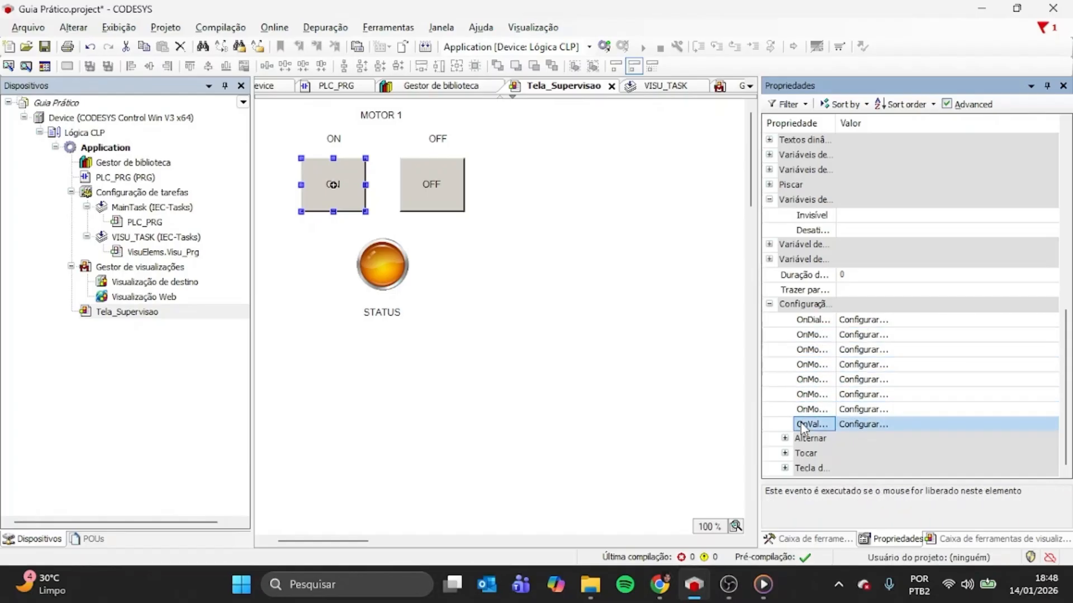
{"action": "left_click", "coordinate": [818, 320]}
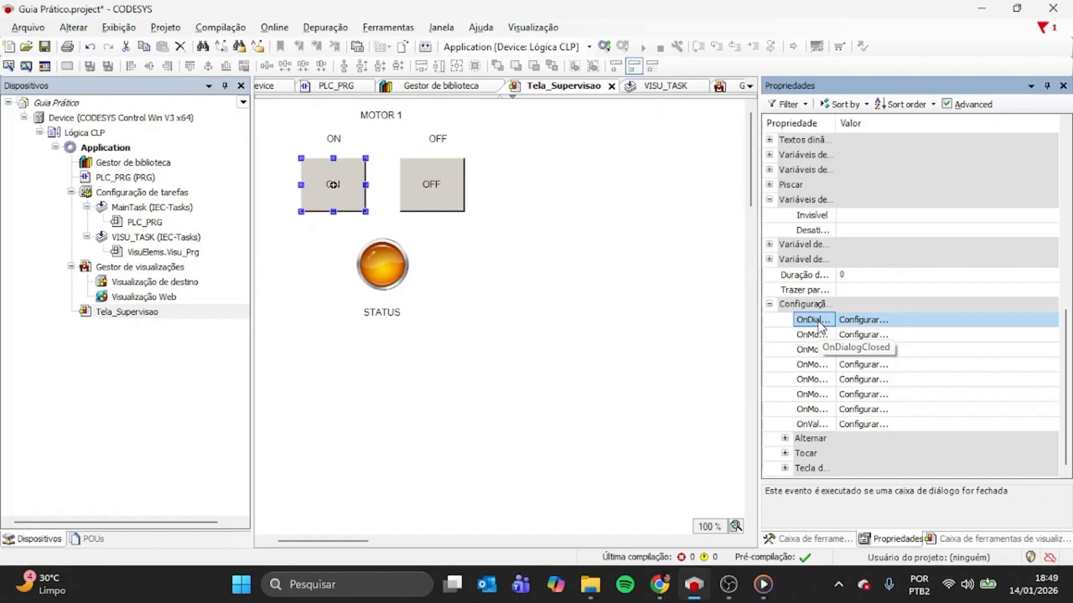
{"action": "left_click", "coordinate": [811, 336]}
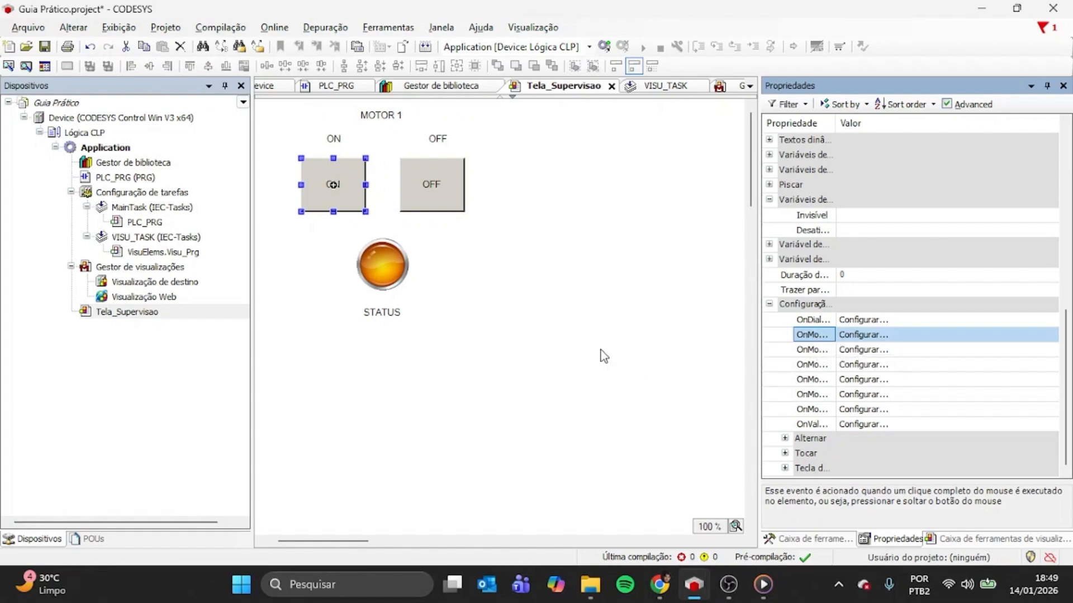
{"action": "left_click", "coordinate": [558, 297]}
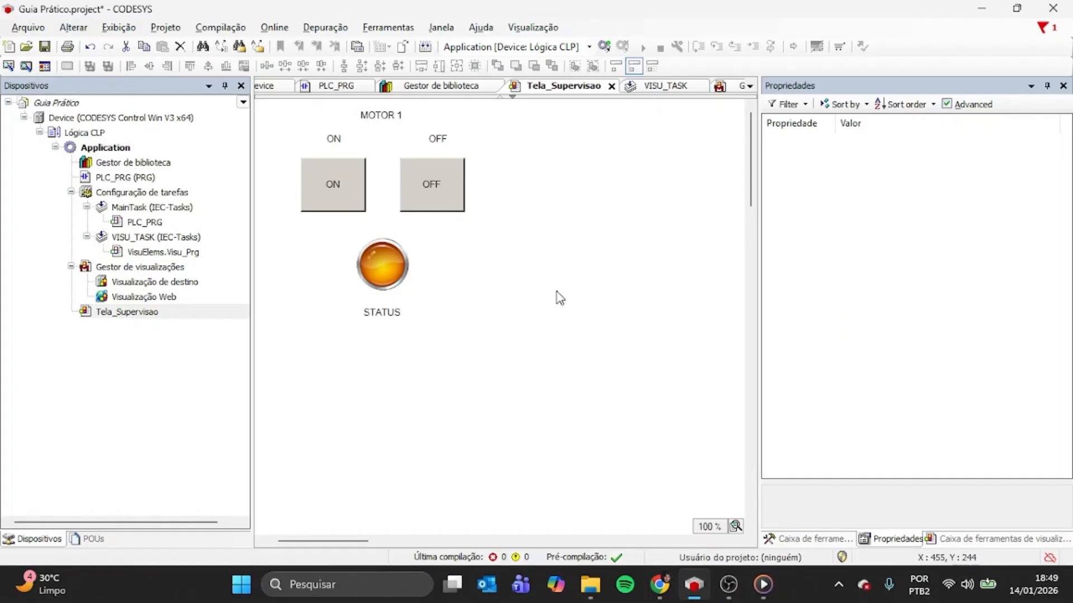
- Open the ON button's OnMouseClick configuration and examine the available actions, such as Gravar uma variável and Alternar uma variável
{"action": "left_click", "coordinate": [342, 173]}
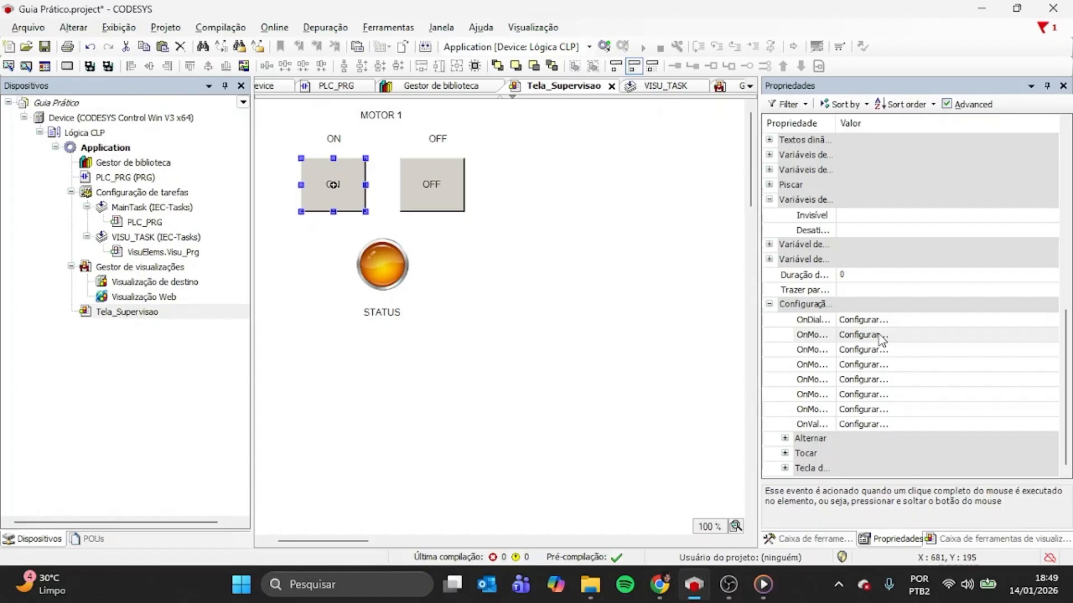
{"action": "left_click", "coordinate": [880, 335]}
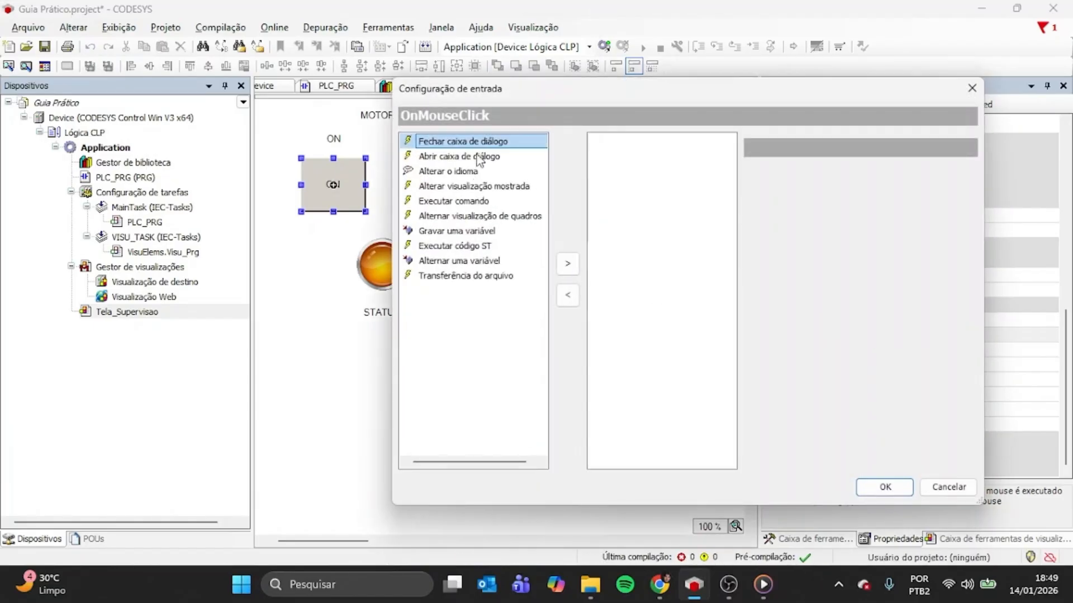
{"action": "left_click_drag", "start_coordinate": [550, 102], "coordinate": [578, 72]}
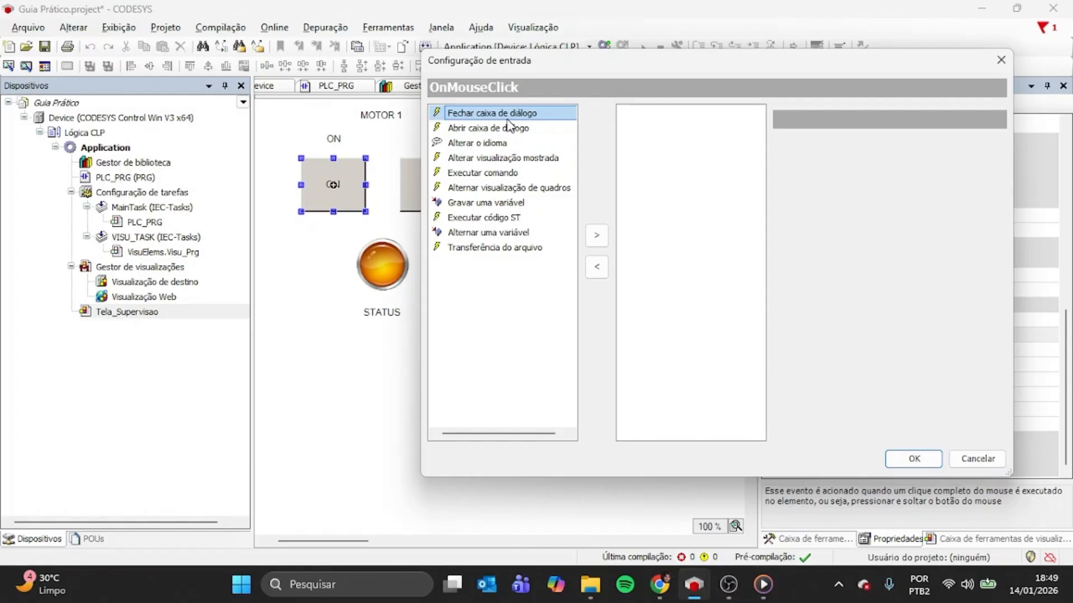
{"action": "left_click", "coordinate": [495, 204]}
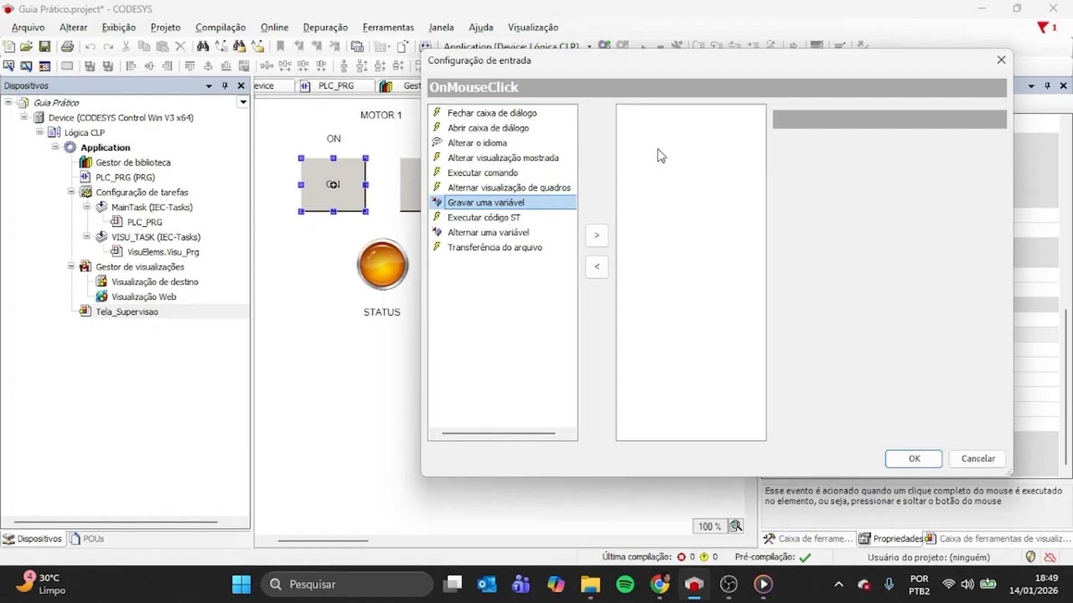
{"action": "left_click", "coordinate": [482, 235]}
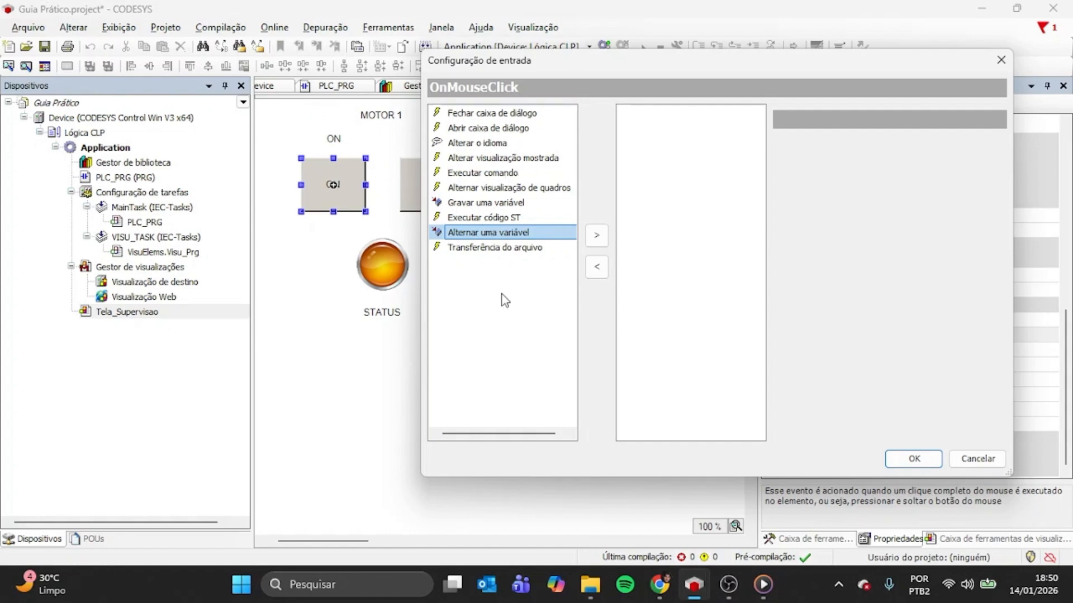
{"action": "left_click", "coordinate": [514, 247]}
{"action": "left_click", "coordinate": [516, 232]}
- Try the Gravar uma variável action for the ON button's OnMouseClick event, look through its settings and remove it
{"action": "left_click", "coordinate": [517, 203]}
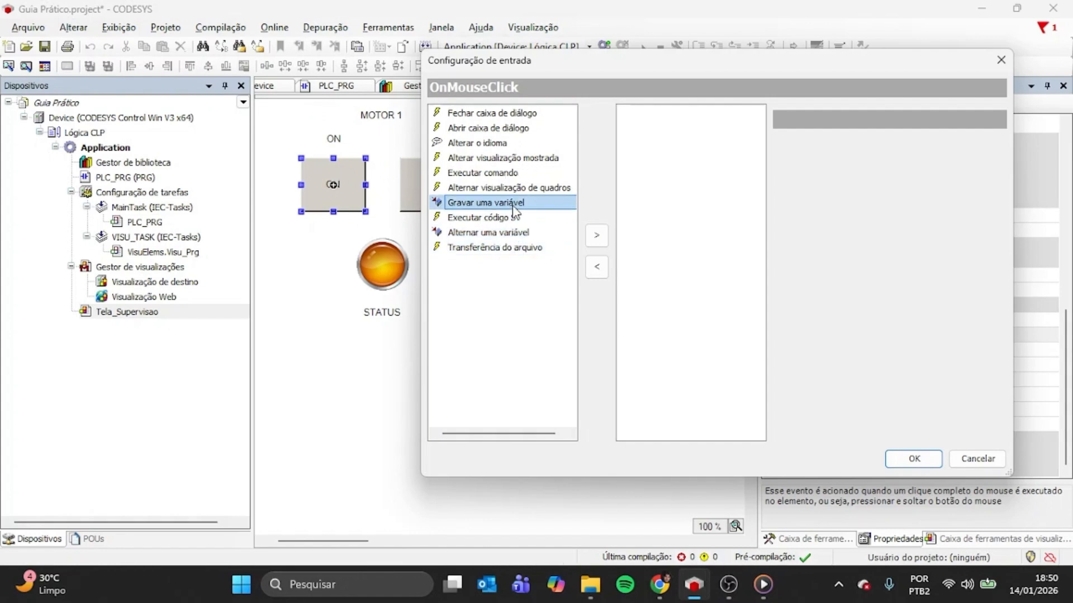
{"action": "left_click", "coordinate": [595, 237]}
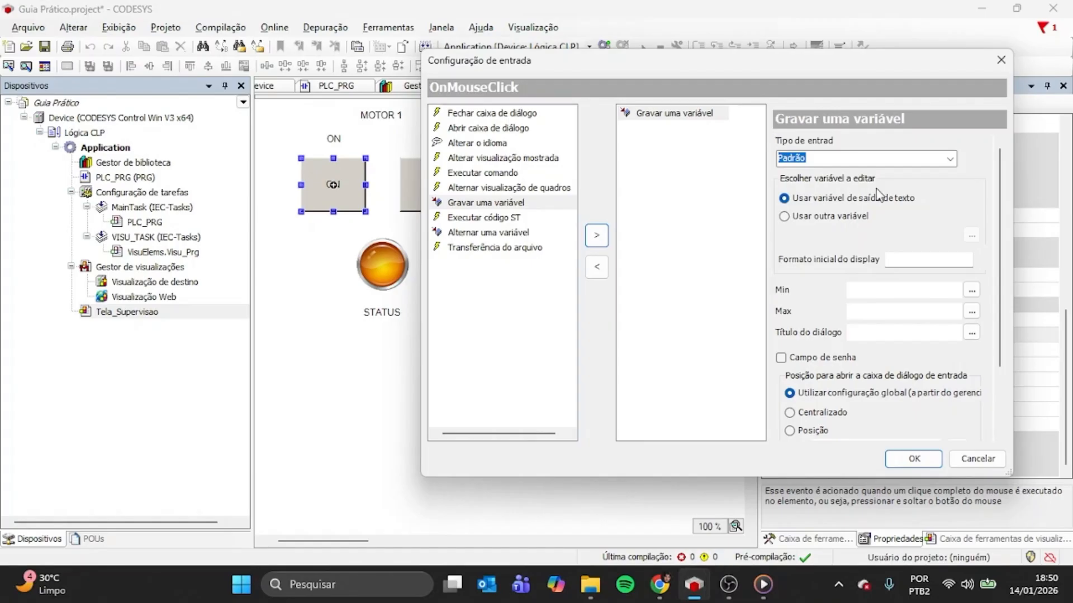
{"action": "scroll", "coordinate": [860, 247], "scroll_direction": "down", "scroll_amount": 3}
{"action": "scroll", "coordinate": [926, 201], "scroll_direction": "up", "scroll_amount": 3}
{"action": "left_click", "coordinate": [599, 271]}
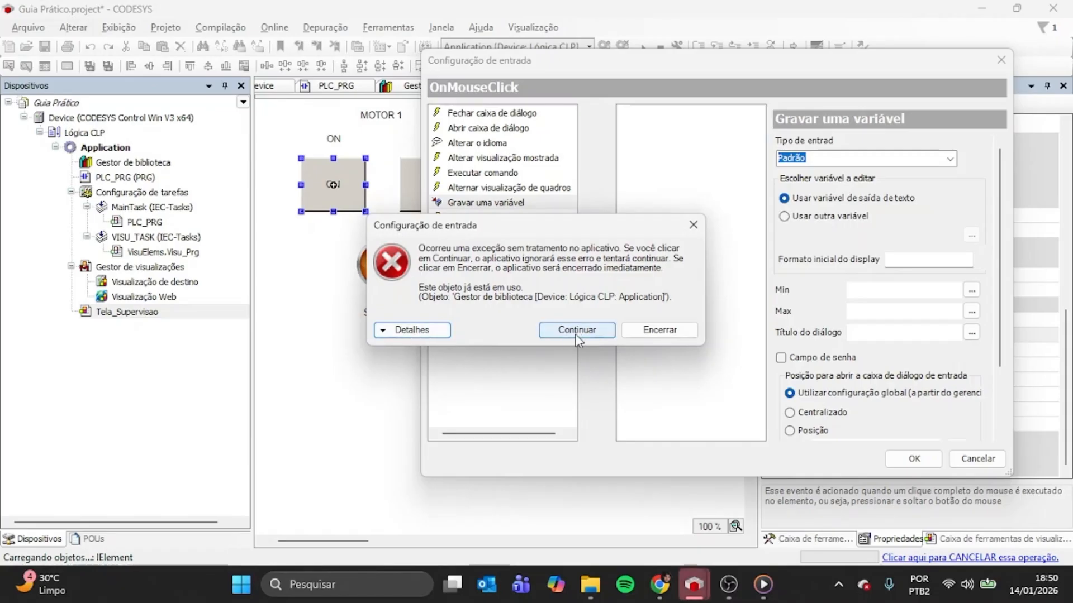
{"action": "left_click", "coordinate": [585, 337]}
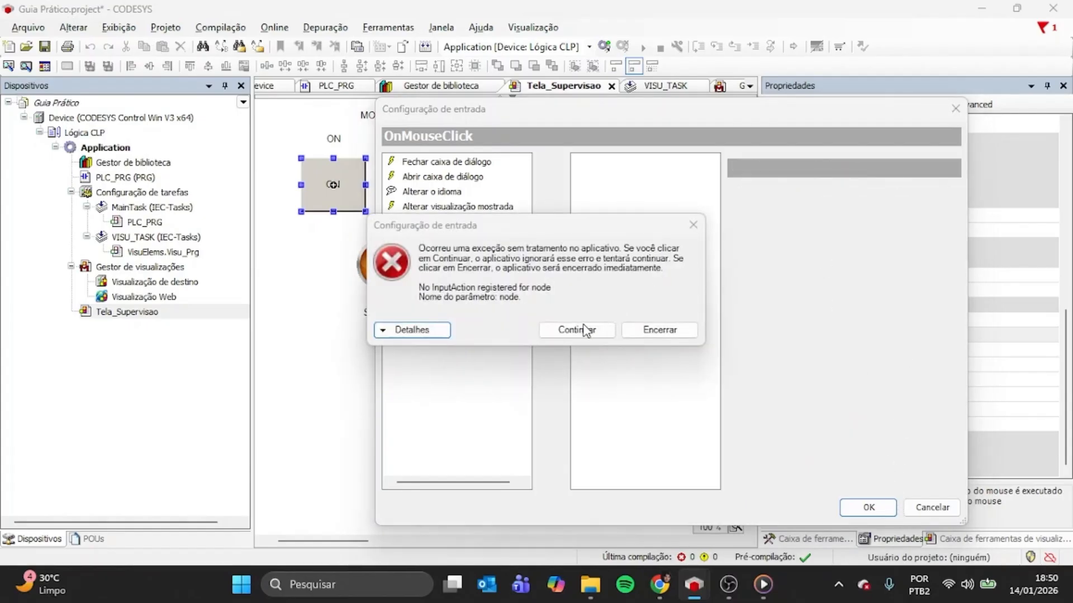
{"action": "left_click", "coordinate": [584, 330]}
{"action": "left_click", "coordinate": [885, 509]}
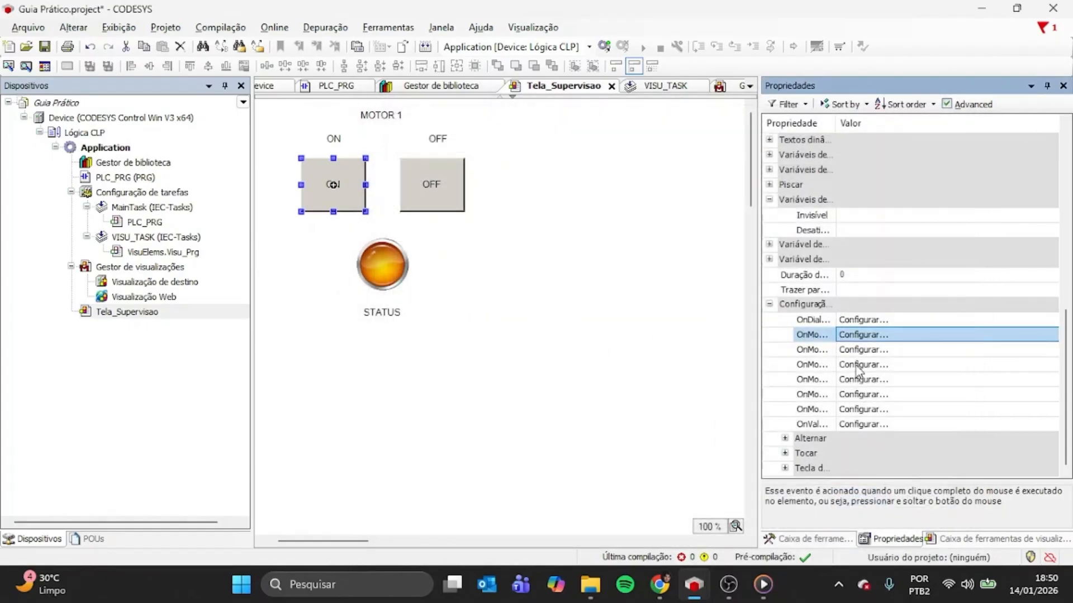
- Assign PLC_PRG.ON1 as the Tocar variable in the ON button's input configuration, leaving both Tocar options unchecked
{"action": "left_click", "coordinate": [492, 270]}
{"action": "left_click", "coordinate": [335, 184]}
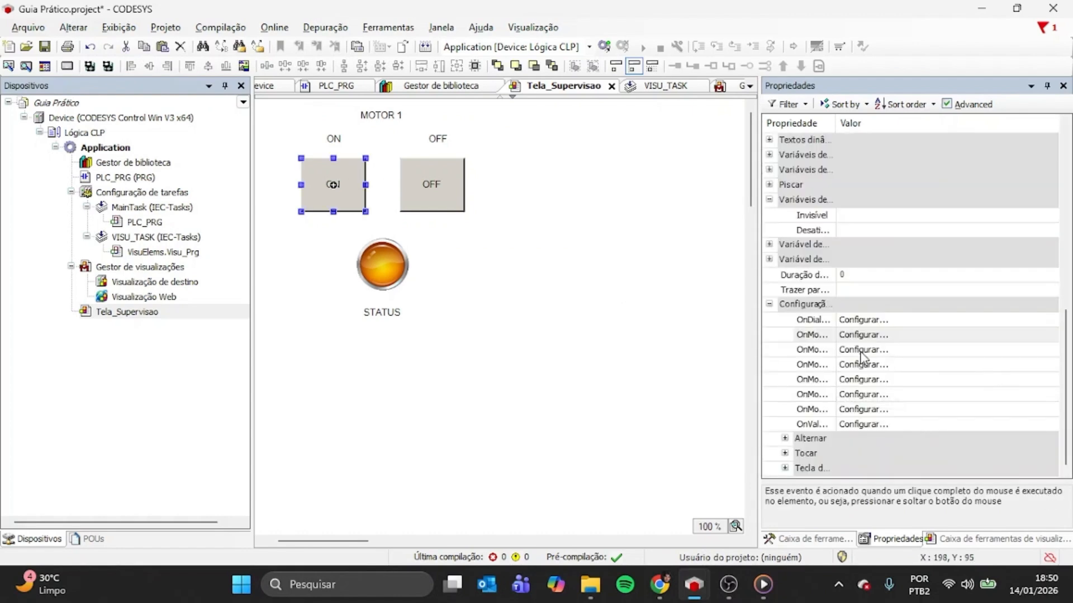
{"action": "left_click", "coordinate": [786, 453]}
{"action": "left_click", "coordinate": [813, 409]}
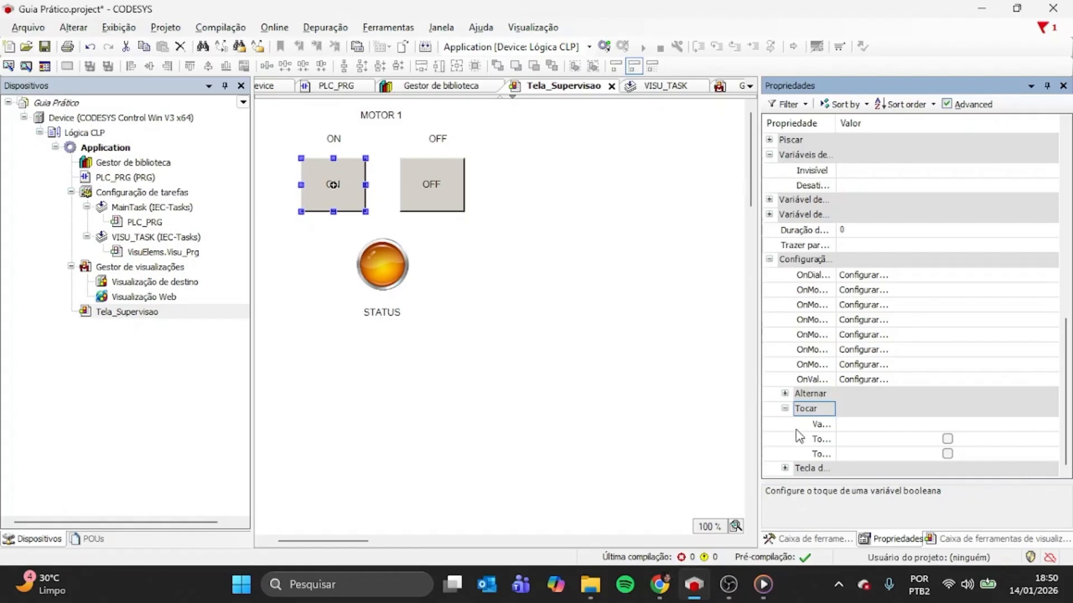
{"action": "left_click", "coordinate": [834, 426]}
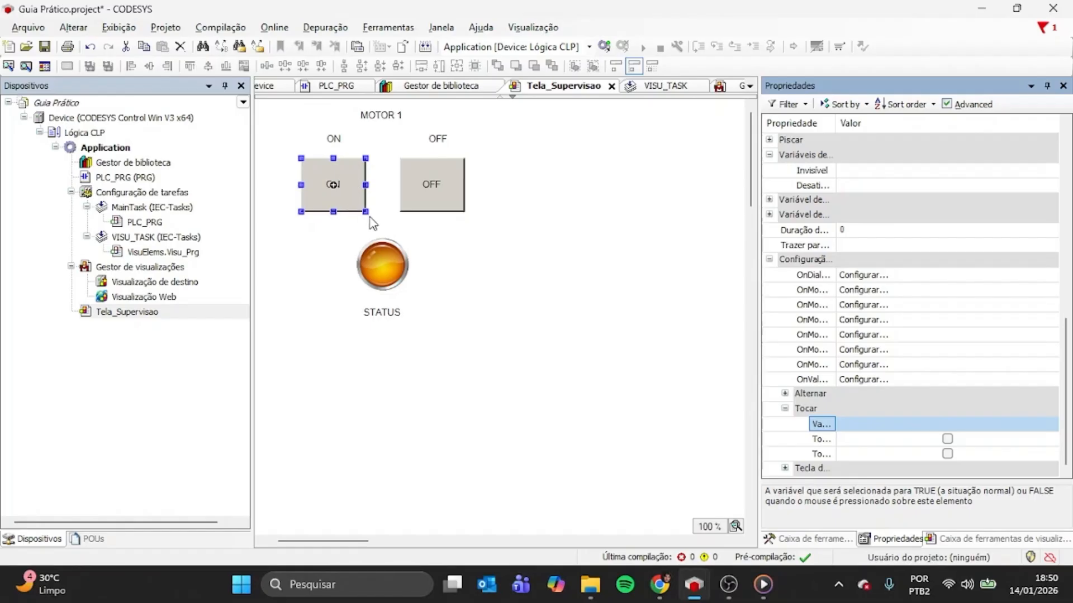
{"action": "left_click", "coordinate": [824, 440]}
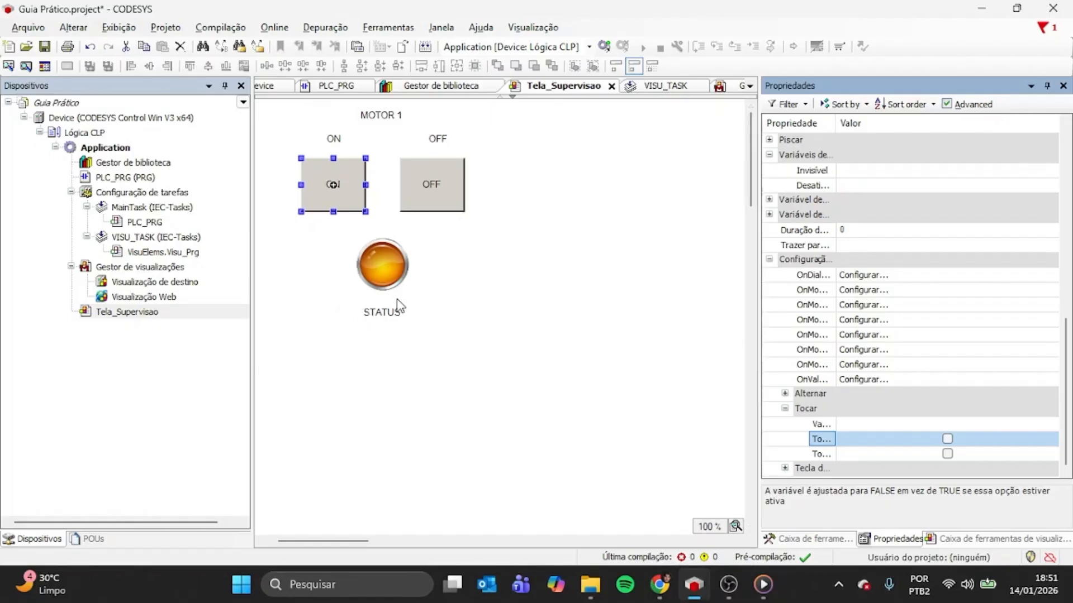
{"action": "left_click", "coordinate": [858, 426]}
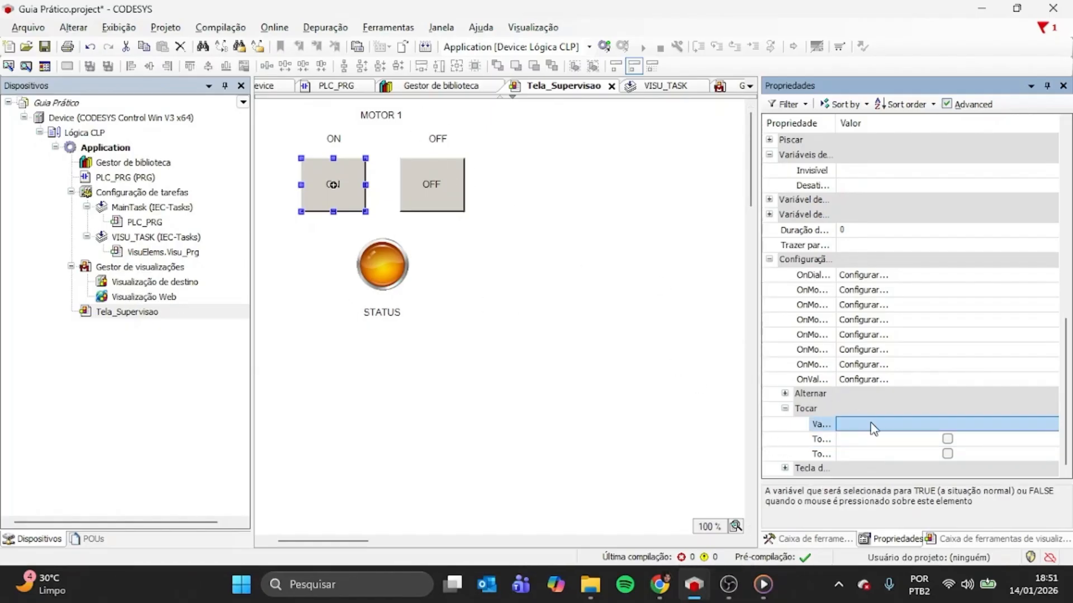
{"action": "left_click", "coordinate": [873, 428]}
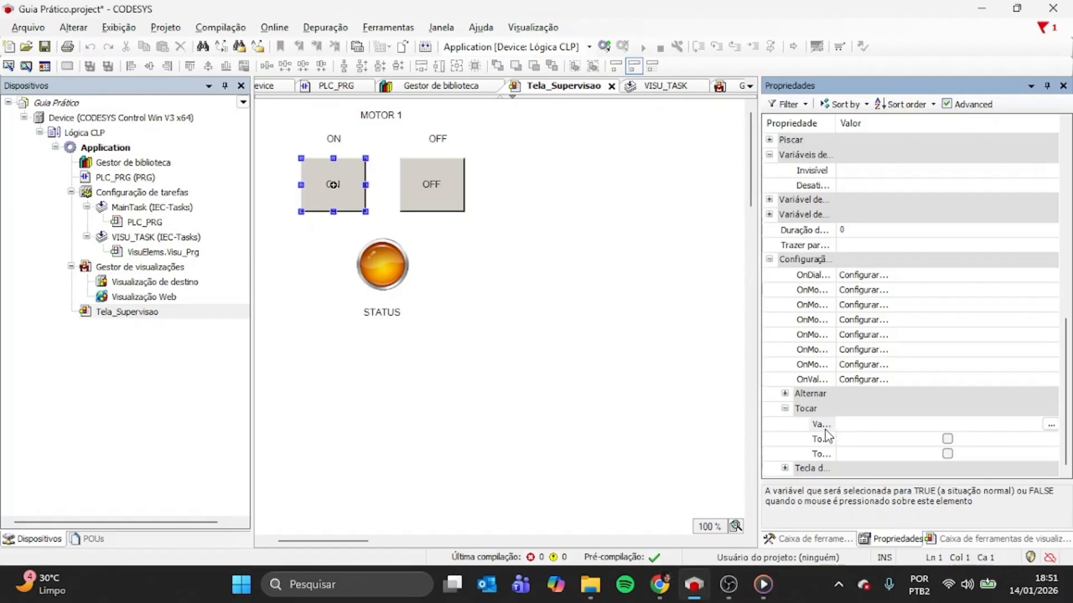
{"action": "left_click", "coordinate": [1050, 426]}
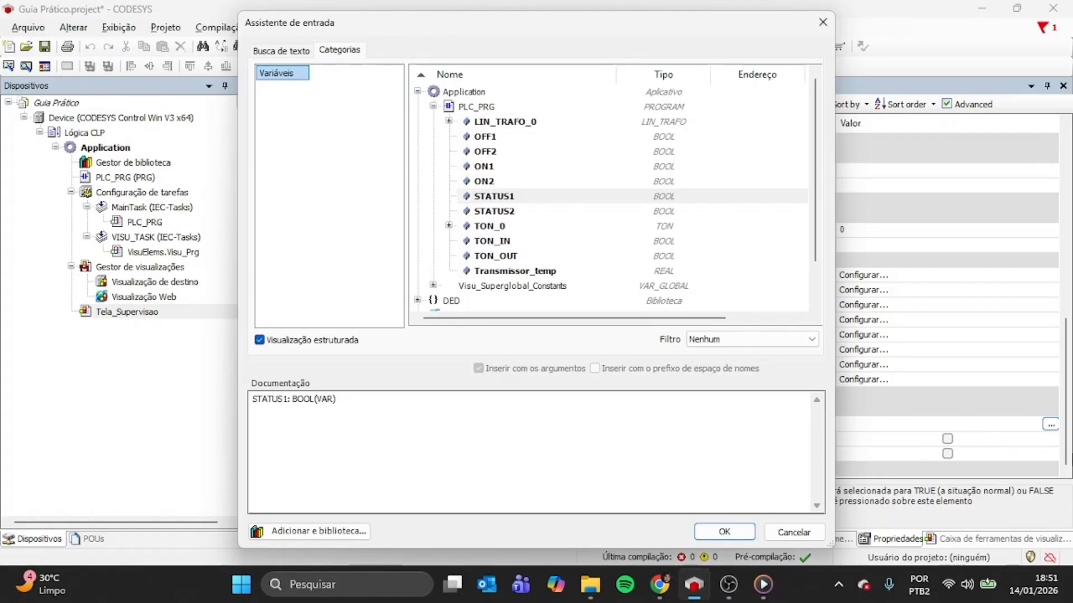
{"action": "left_click", "coordinate": [480, 152]}
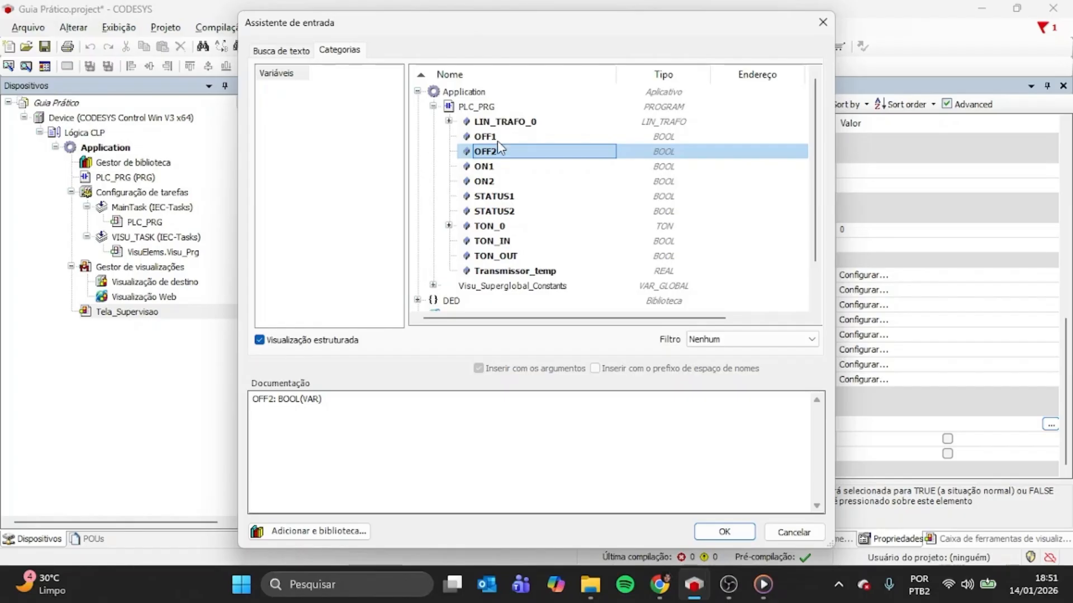
{"action": "double_click", "coordinate": [484, 168]}
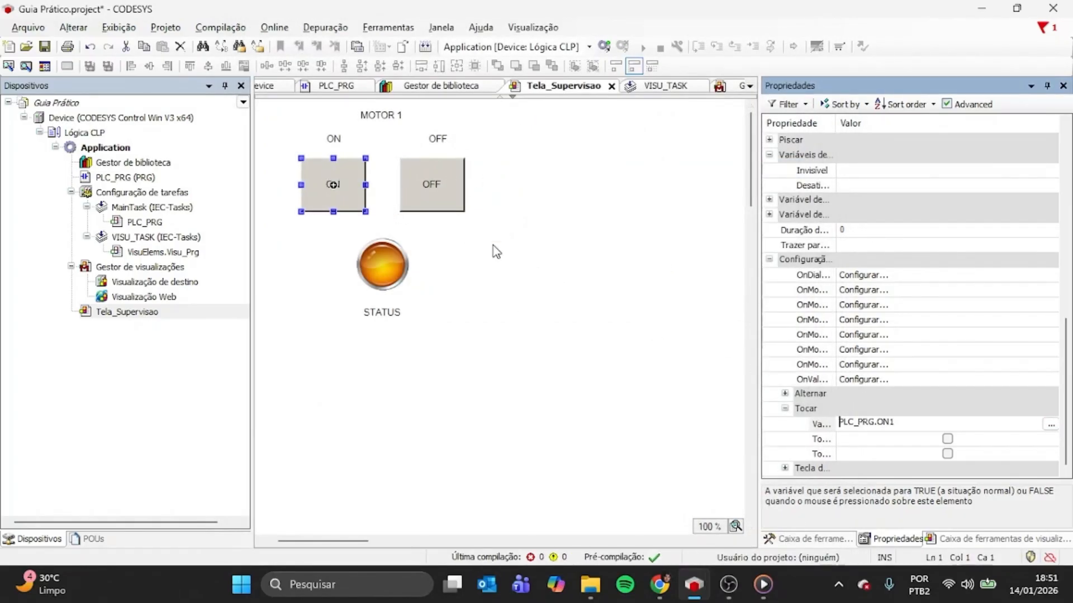
- Assign PLC_PRG.OFF1 as the Tocar variable in the OFF button's input configuration
{"action": "left_click", "coordinate": [453, 177]}
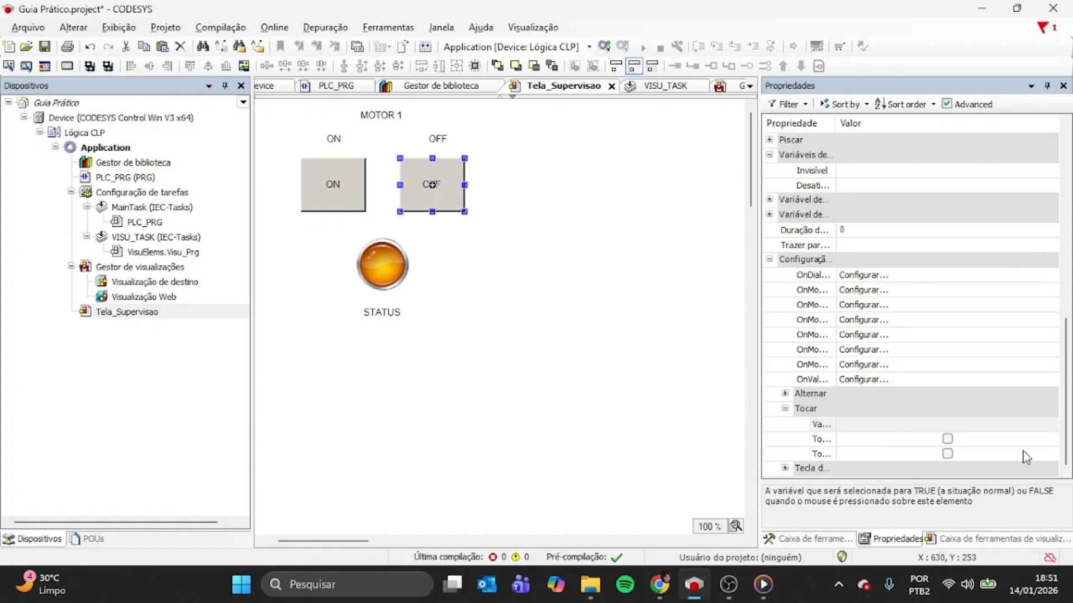
{"action": "left_click", "coordinate": [875, 425]}
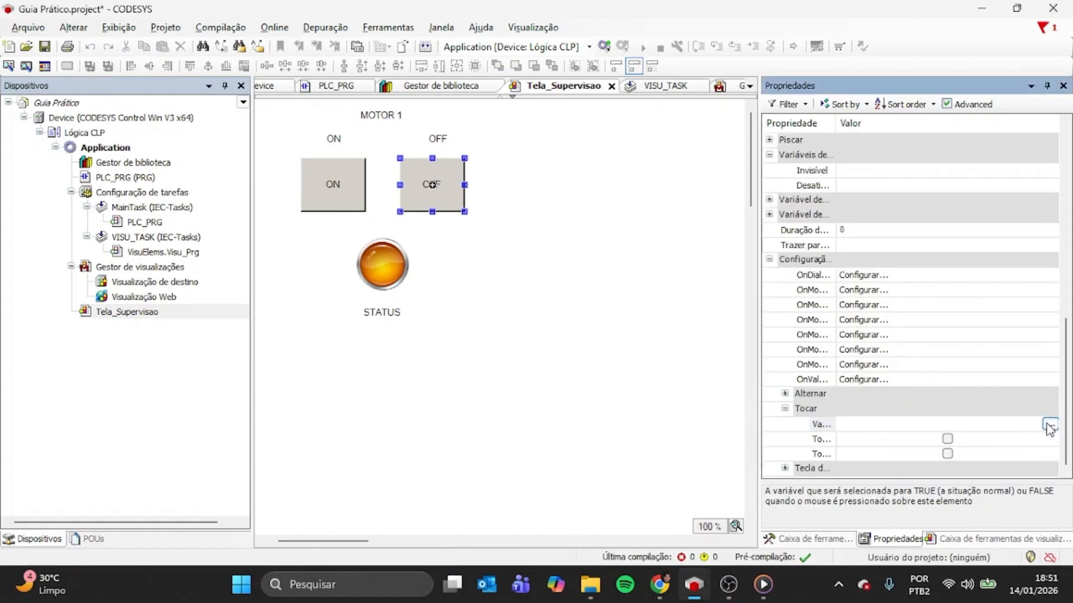
{"action": "left_click", "coordinate": [1050, 424]}
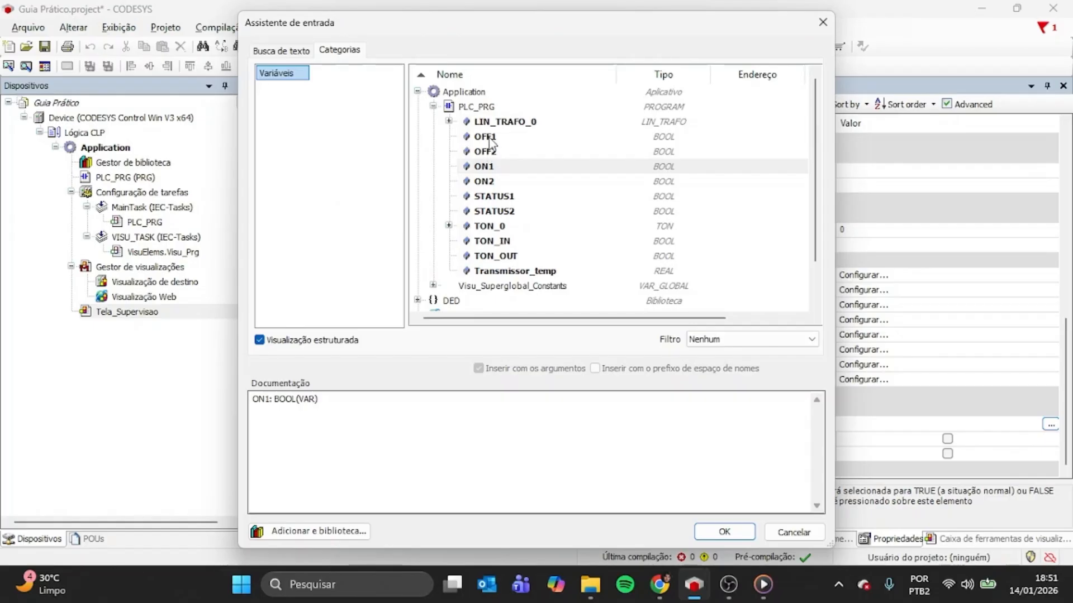
{"action": "double_click", "coordinate": [489, 140]}
{"action": "left_click", "coordinate": [574, 282]}
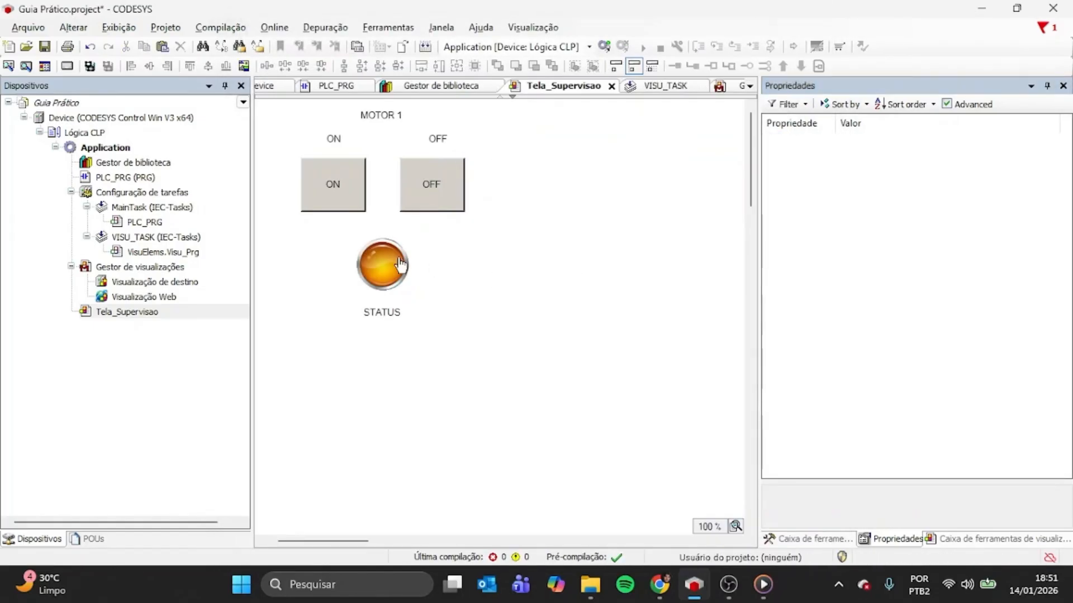
- Link the status lamp to the variable PLC_PRG.STATUS1
{"action": "left_click", "coordinate": [398, 257]}
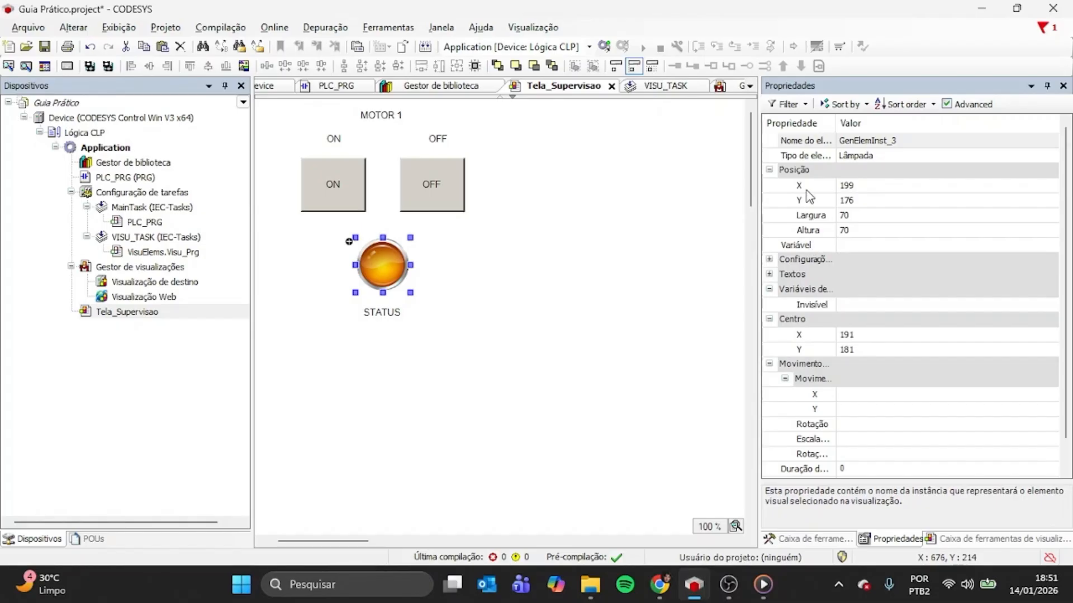
{"action": "left_click", "coordinate": [894, 243]}
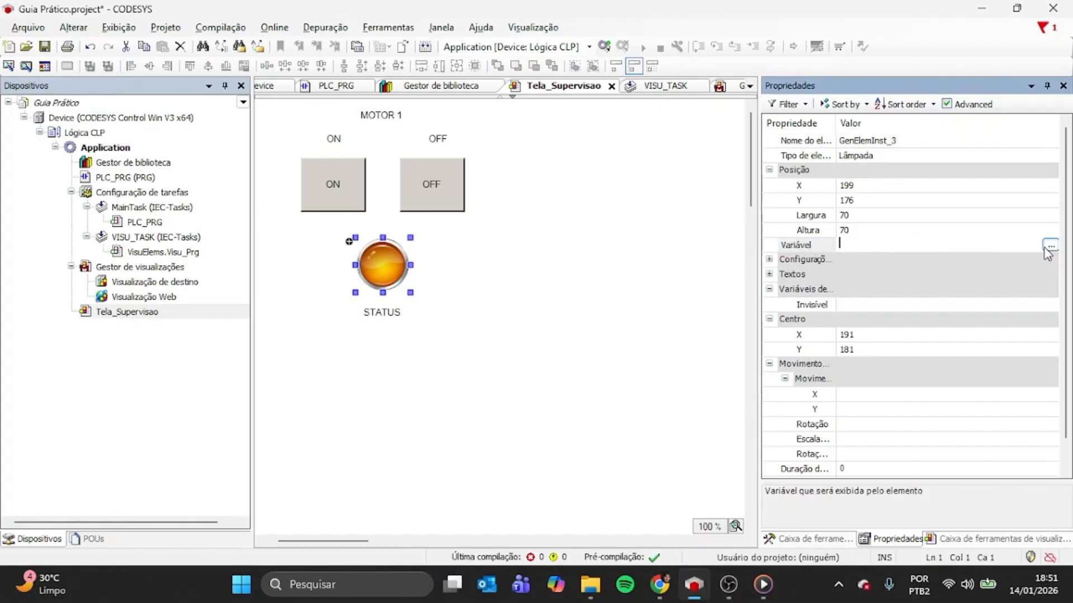
{"action": "left_click", "coordinate": [1050, 245]}
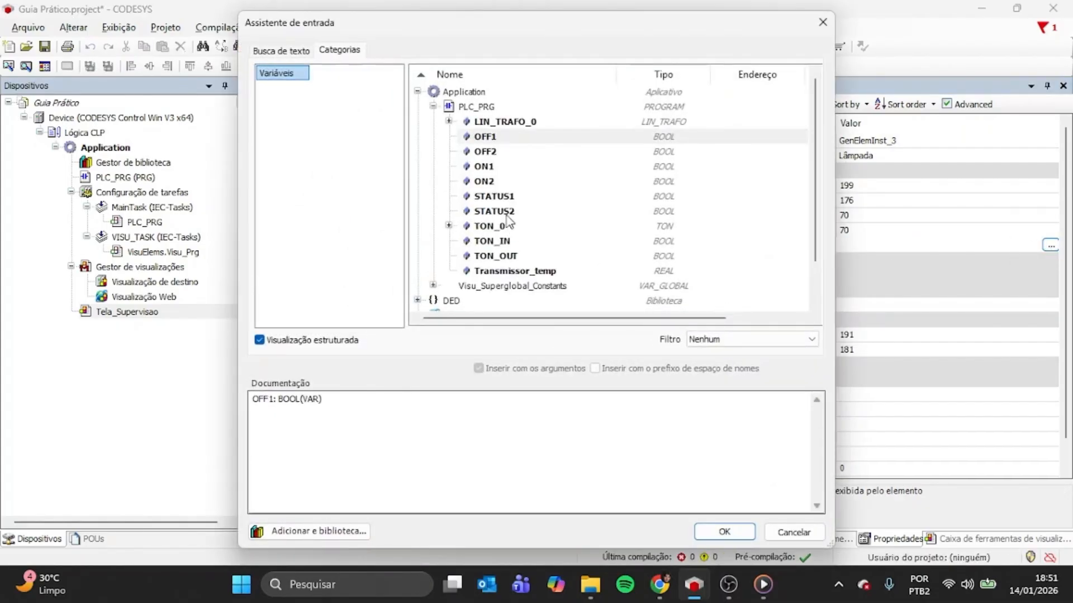
{"action": "left_click_drag", "start_coordinate": [506, 32], "coordinate": [604, 67]}
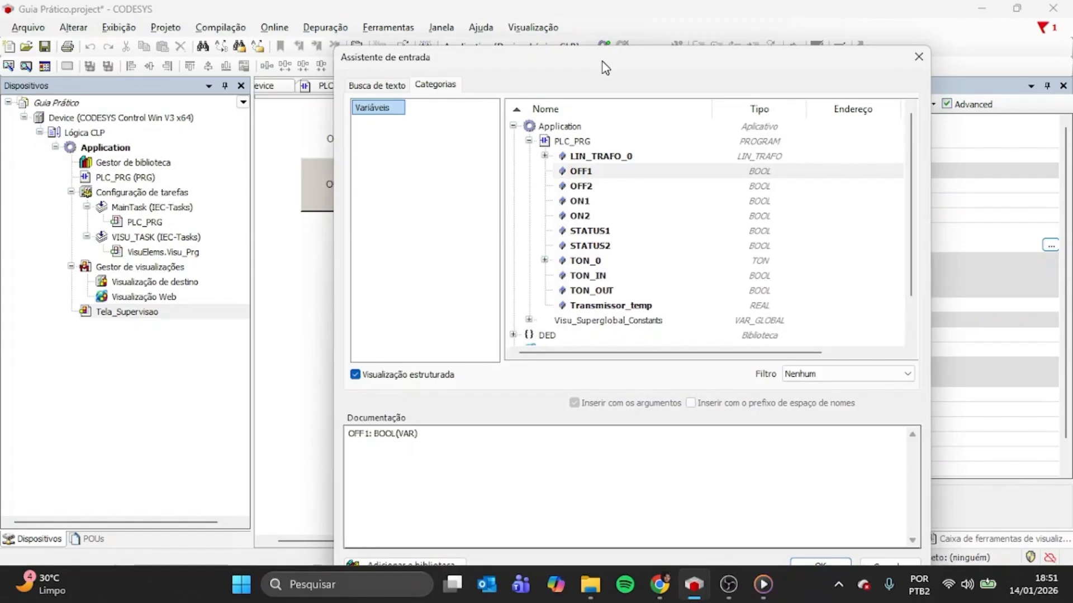
{"action": "double_click", "coordinate": [591, 230]}
{"action": "left_click", "coordinate": [563, 287]}
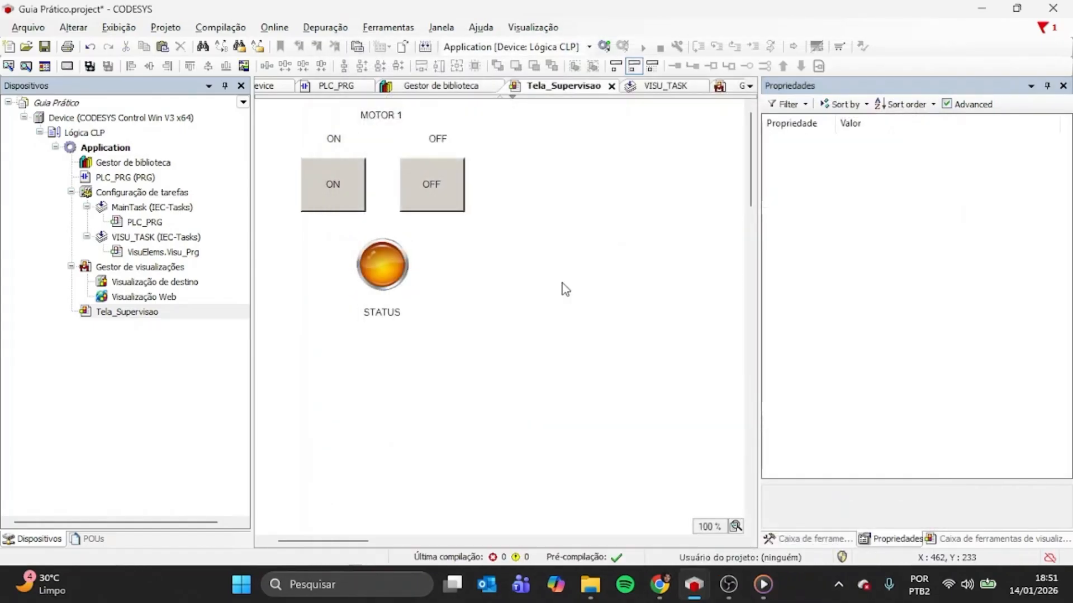
{"action": "left_click_drag", "start_coordinate": [589, 363], "coordinate": [561, 364]}
- Check the properties of the ON button, the status lamp and the OFF button in turn
{"action": "left_click", "coordinate": [337, 171]}
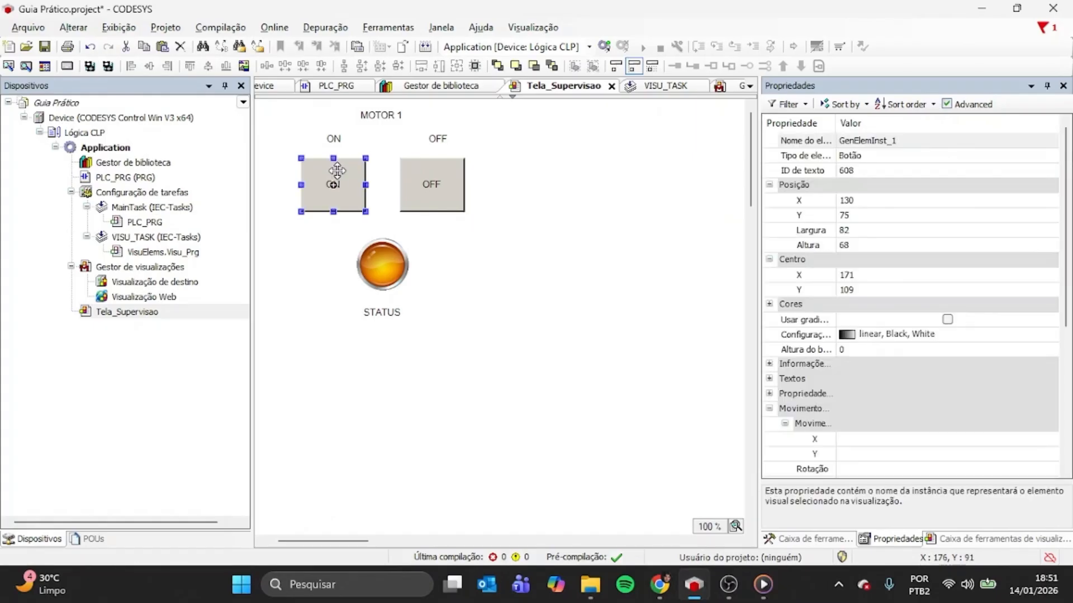
{"action": "left_click", "coordinate": [373, 267]}
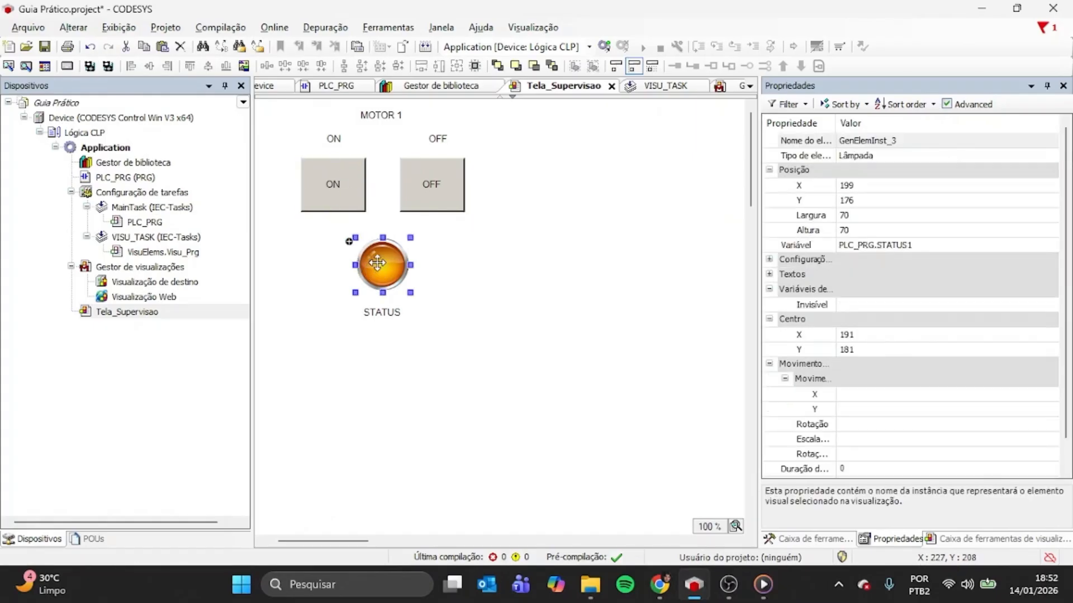
{"action": "double_click", "coordinate": [444, 184]}
{"action": "left_click", "coordinate": [531, 290]}
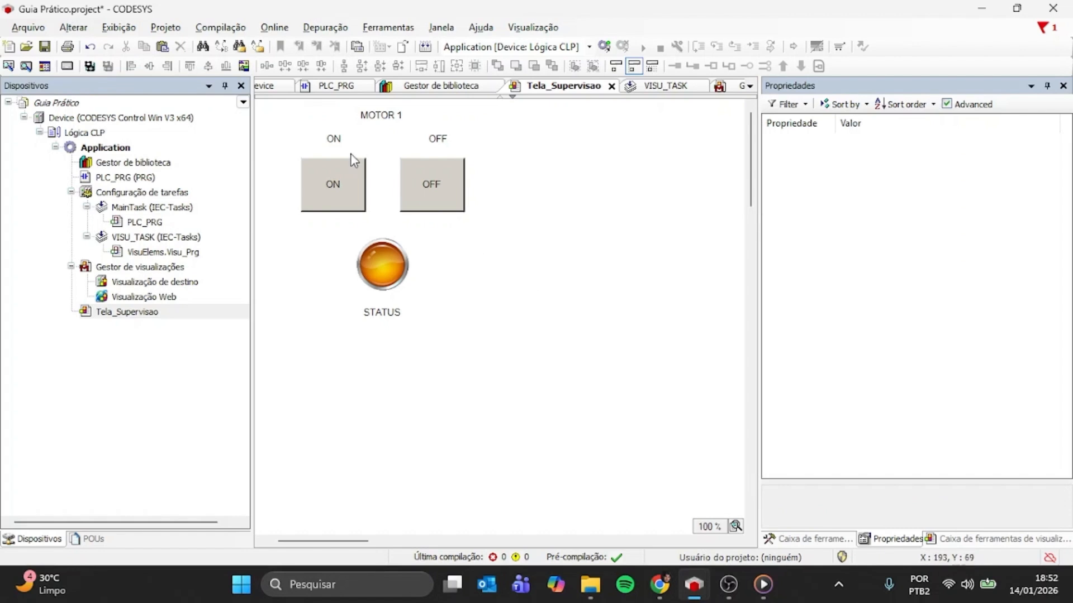
- Compile the application and close the build messages
{"action": "left_click", "coordinate": [430, 50]}
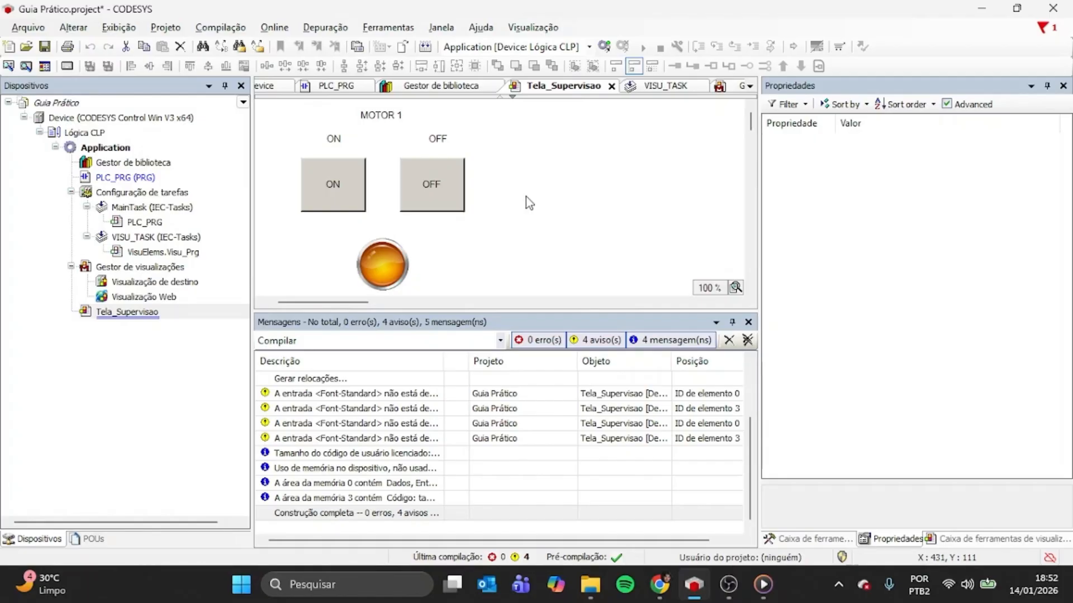
{"action": "left_click", "coordinate": [749, 323]}
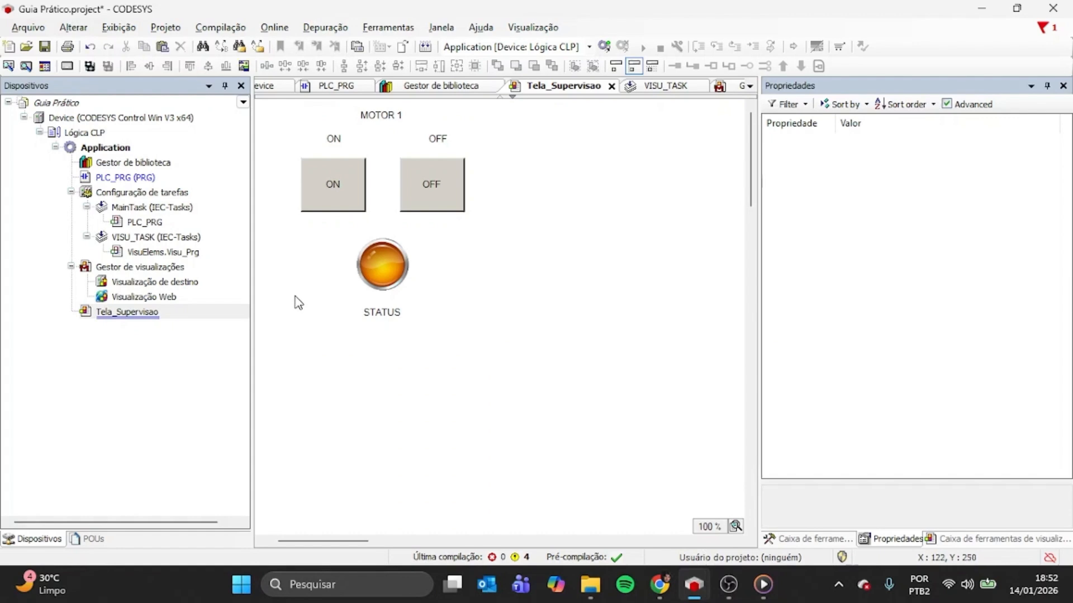
{"action": "left_click", "coordinate": [353, 168]}
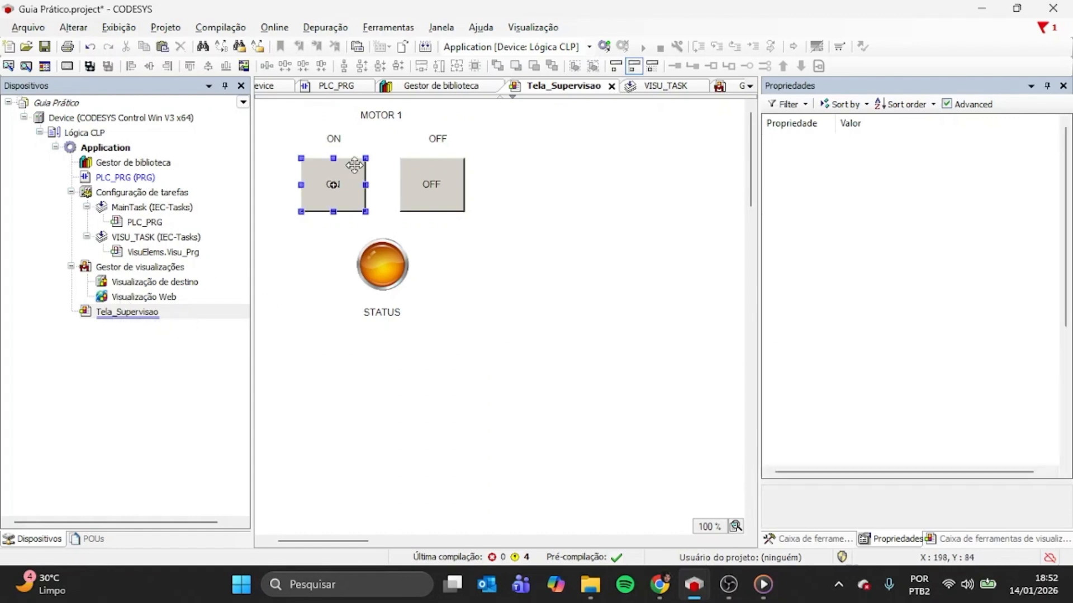
{"action": "left_click", "coordinate": [431, 172]}
{"action": "left_click", "coordinate": [353, 172]}
{"action": "left_click", "coordinate": [438, 177]}
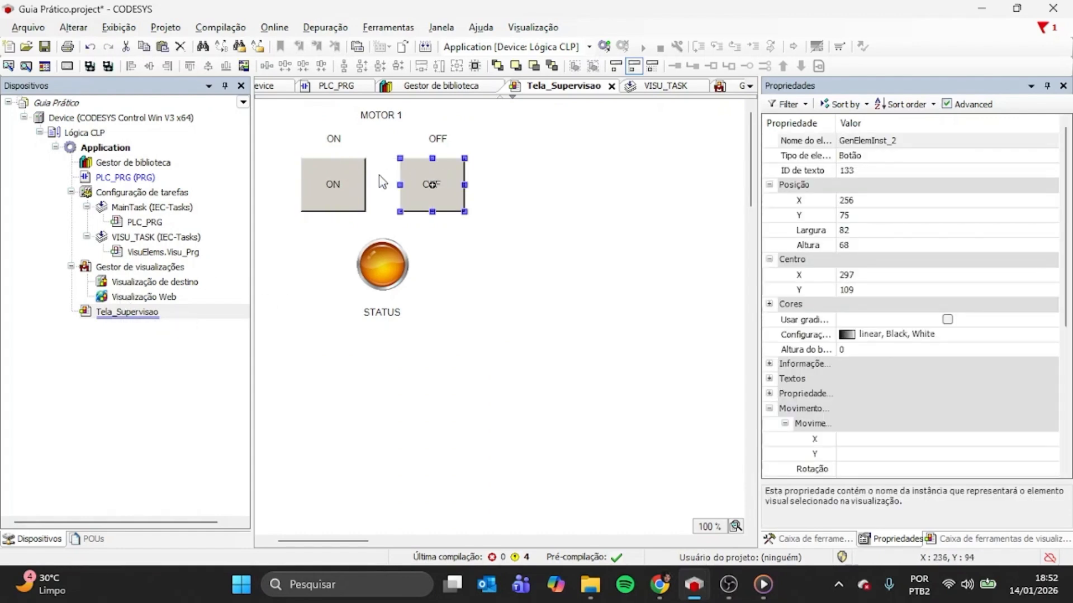
{"action": "left_click", "coordinate": [382, 182]}
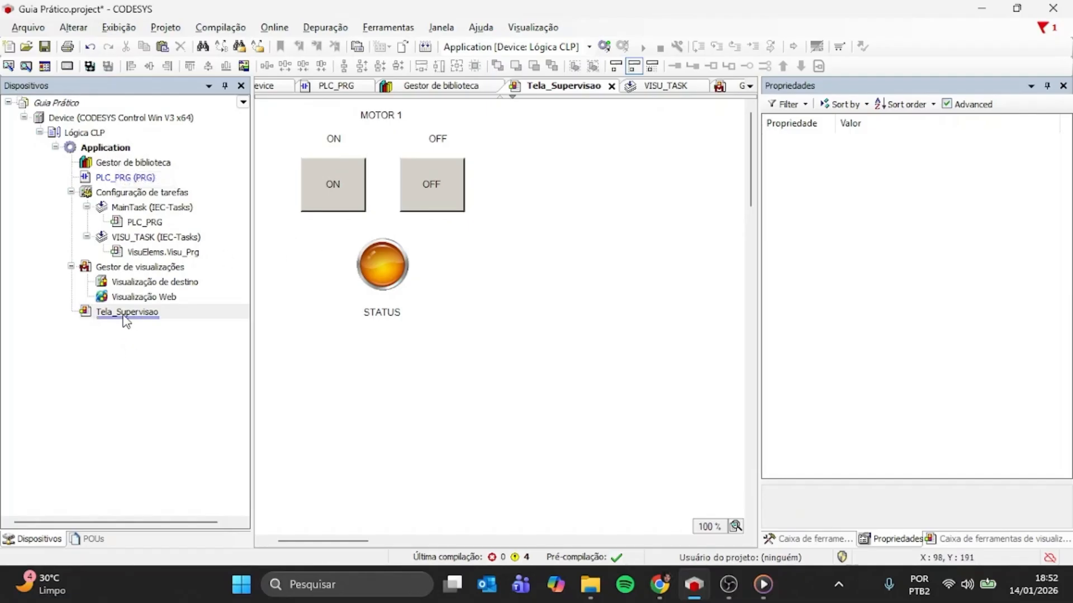
- Browse the object types that can be added to the Application, such as POU and Visualização, without adding any
{"action": "left_click", "coordinate": [105, 147]}
{"action": "right_click", "coordinate": [106, 147]}
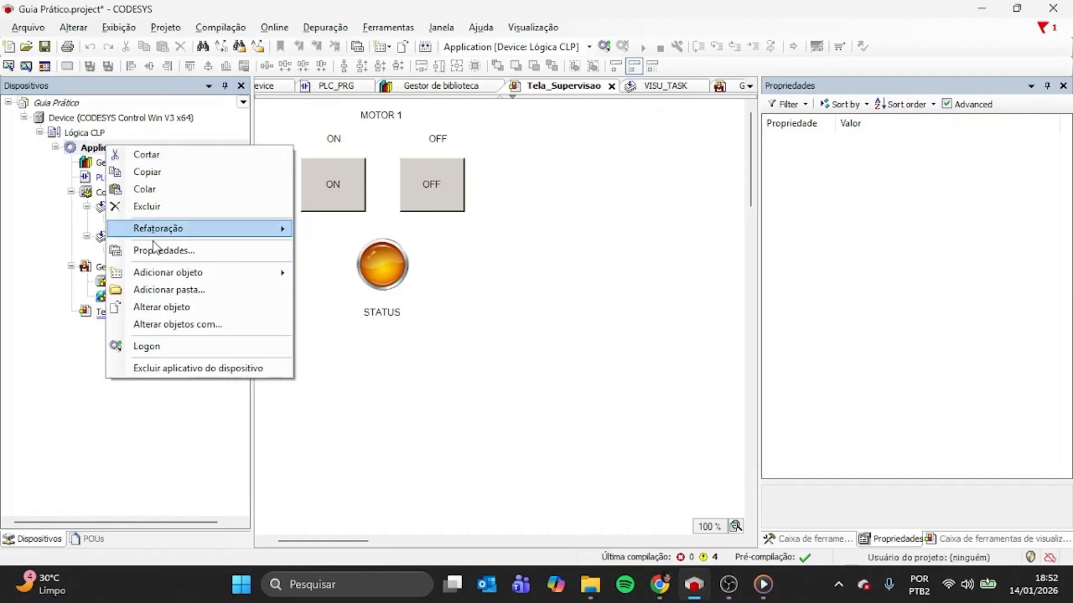
{"action": "mouse_move", "coordinate": [197, 272]}
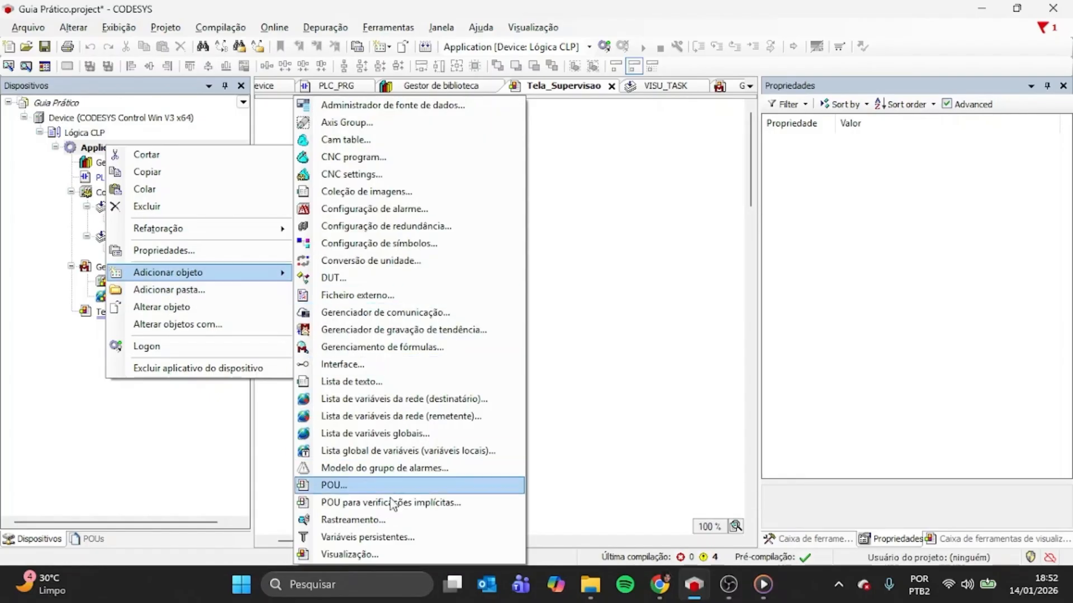
{"action": "left_click", "coordinate": [664, 338]}
{"action": "left_click_drag", "start_coordinate": [579, 388], "coordinate": [489, 296]}
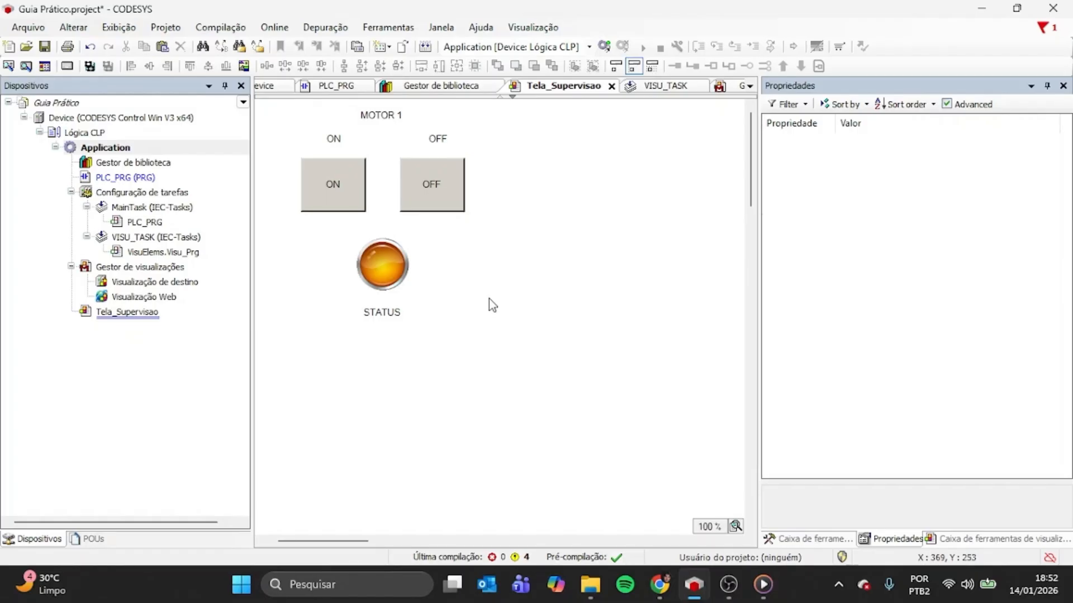
{"action": "left_click_drag", "start_coordinate": [533, 351], "coordinate": [554, 219]}
{"action": "left_click_drag", "start_coordinate": [553, 351], "coordinate": [558, 302]}
- Log on to the PLC with a download of the latest code and start the application
{"action": "left_click", "coordinate": [603, 49]}
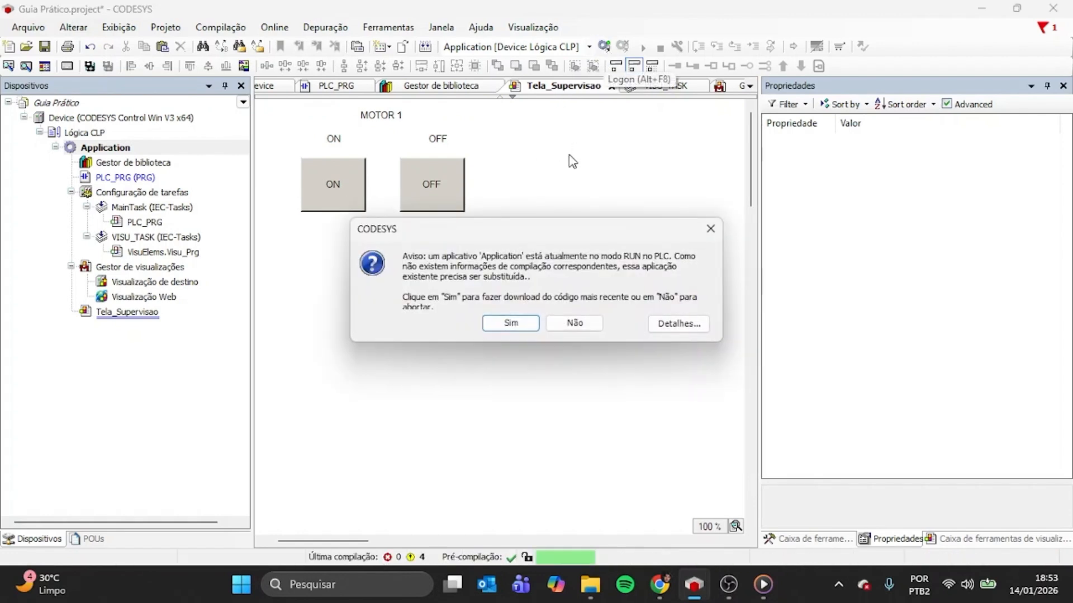
{"action": "left_click", "coordinate": [510, 324]}
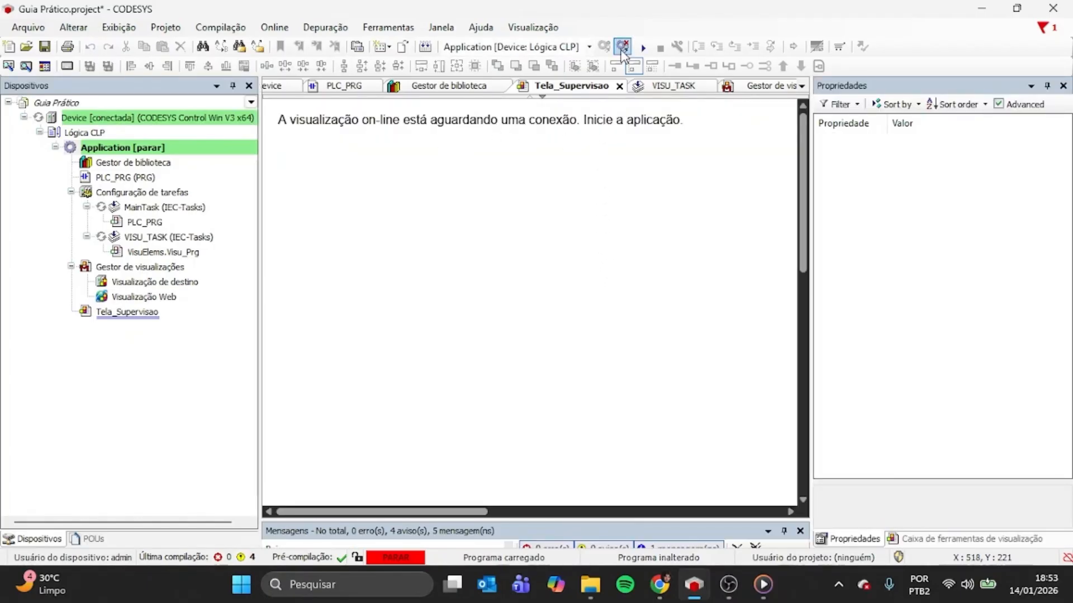
{"action": "left_click", "coordinate": [642, 48]}
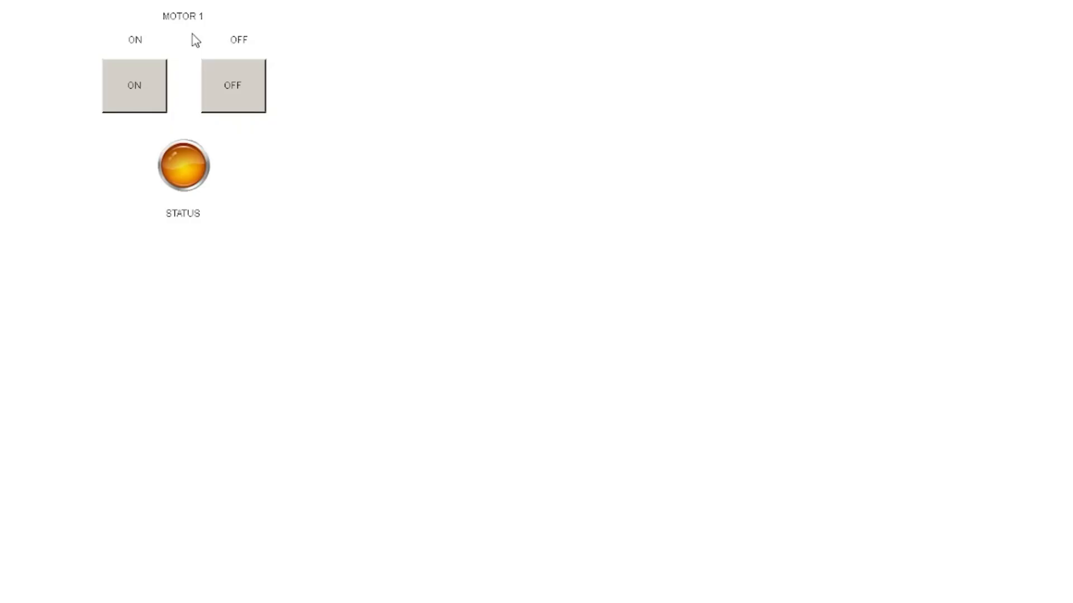
- Look at the running PLC_PRG ladder logic in CODESYS, and return to the Targetvisualization window
{"action": "key", "text": "alt+Tab"}
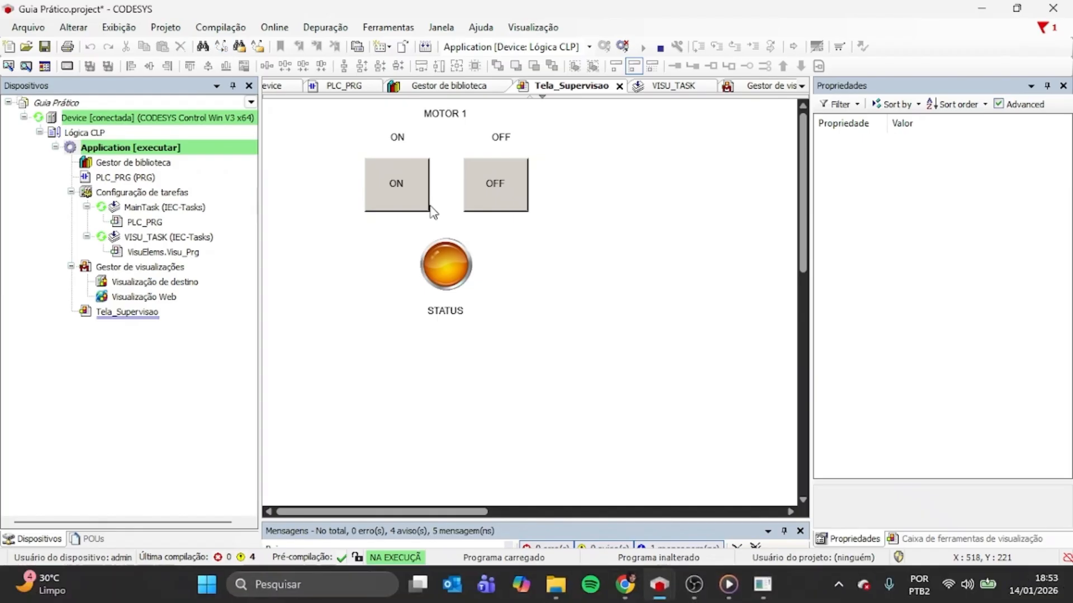
{"action": "left_click", "coordinate": [338, 86]}
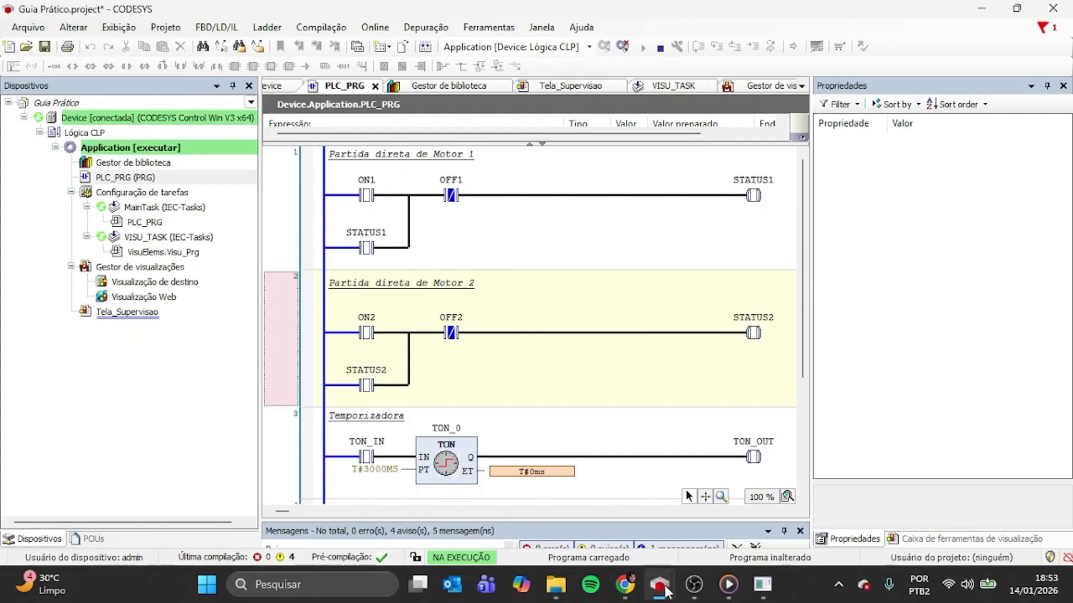
{"action": "mouse_move", "coordinate": [662, 587]}
{"action": "mouse_move", "coordinate": [695, 508]}
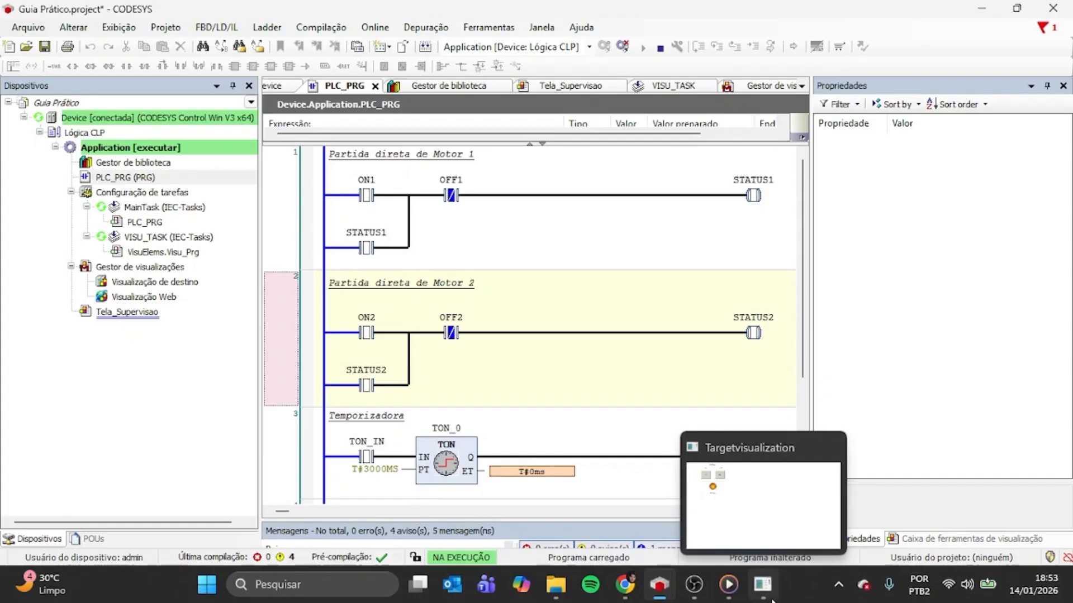
{"action": "left_click", "coordinate": [767, 590]}
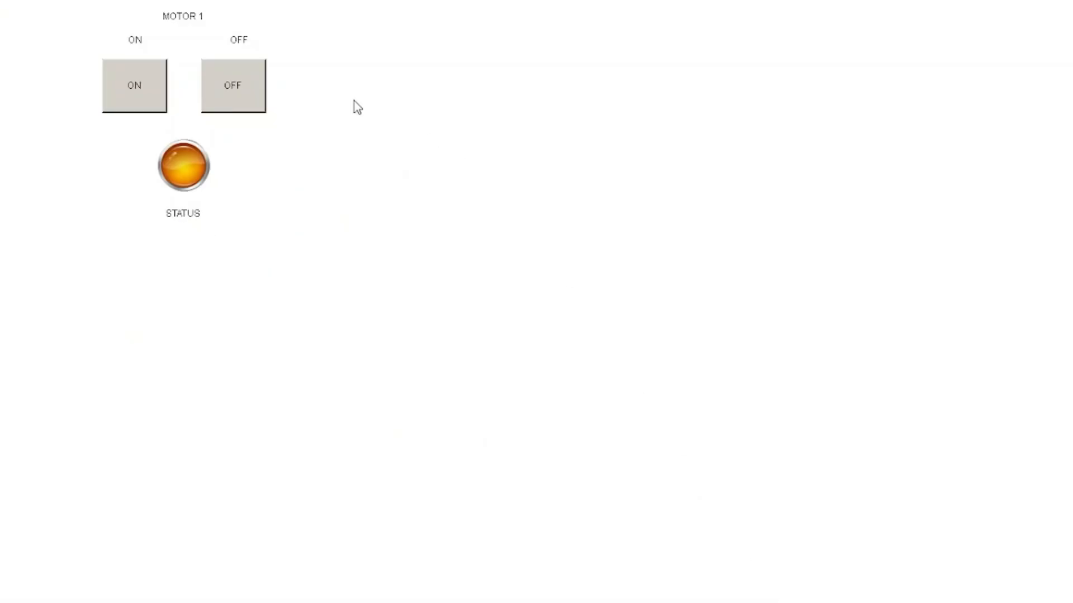
- Test the MOTOR 1 status lamp in the running visualization by operating the ON and OFF buttons alternately
{"action": "left_click", "coordinate": [147, 88]}
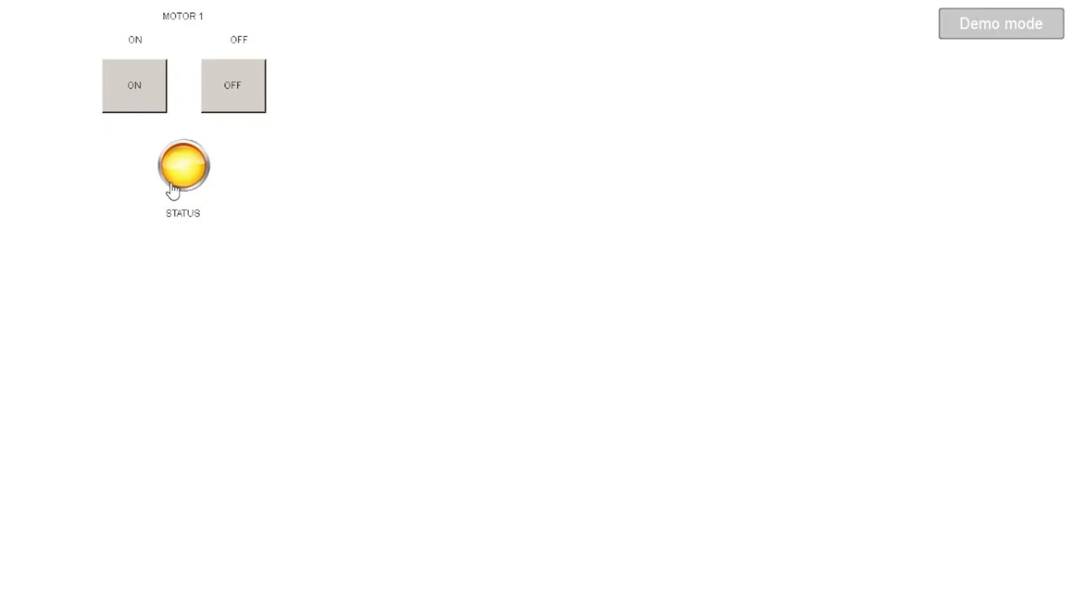
{"action": "left_click", "coordinate": [223, 95]}
{"action": "left_click", "coordinate": [155, 94]}
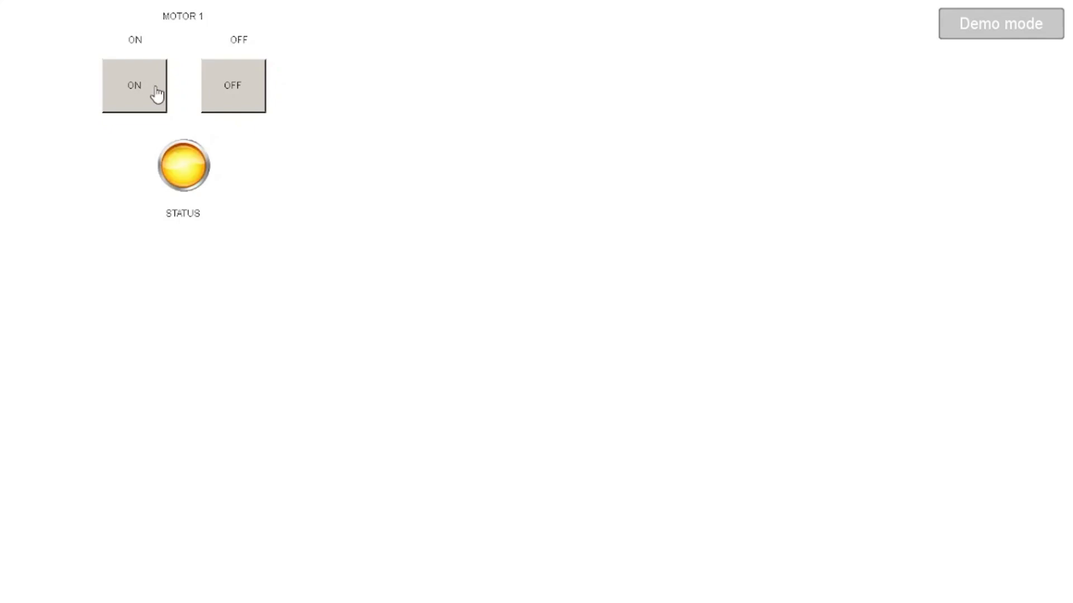
{"action": "left_click", "coordinate": [222, 104]}
{"action": "left_click", "coordinate": [135, 88]}
{"action": "left_click", "coordinate": [217, 93]}
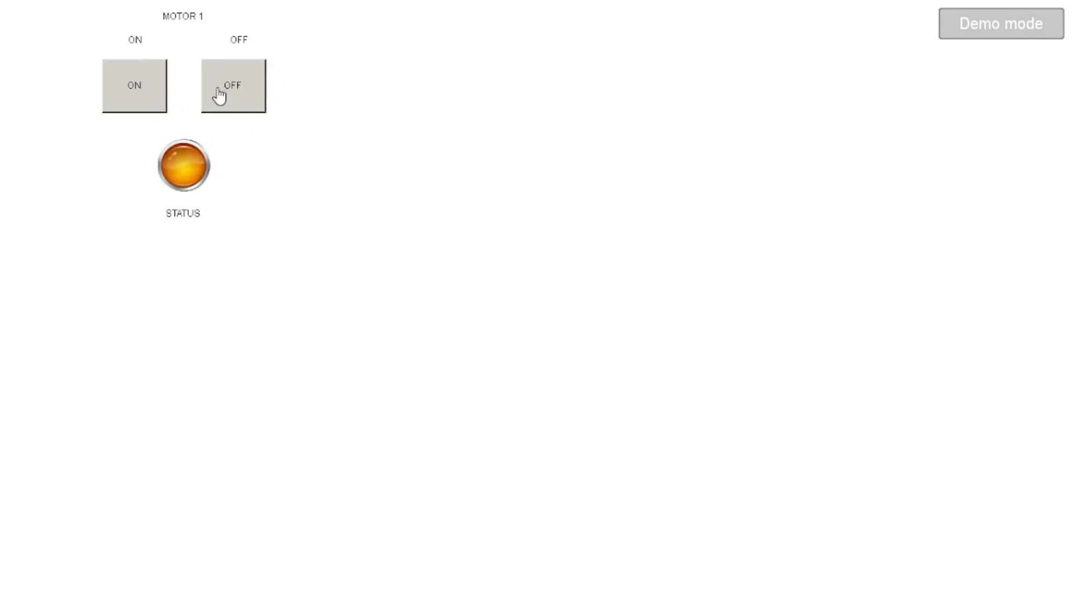
{"action": "left_click", "coordinate": [132, 94]}
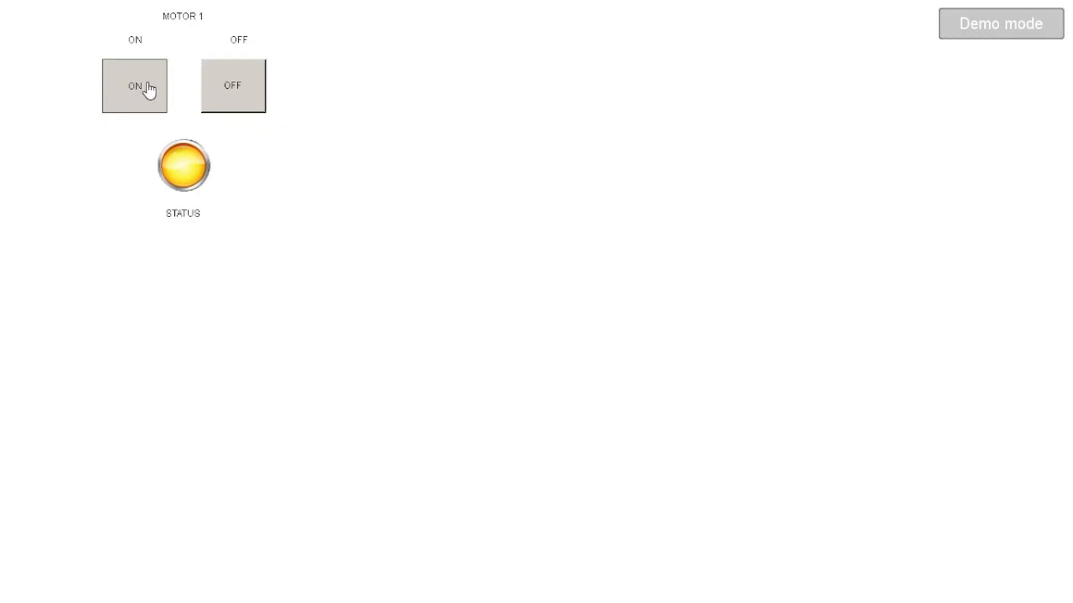